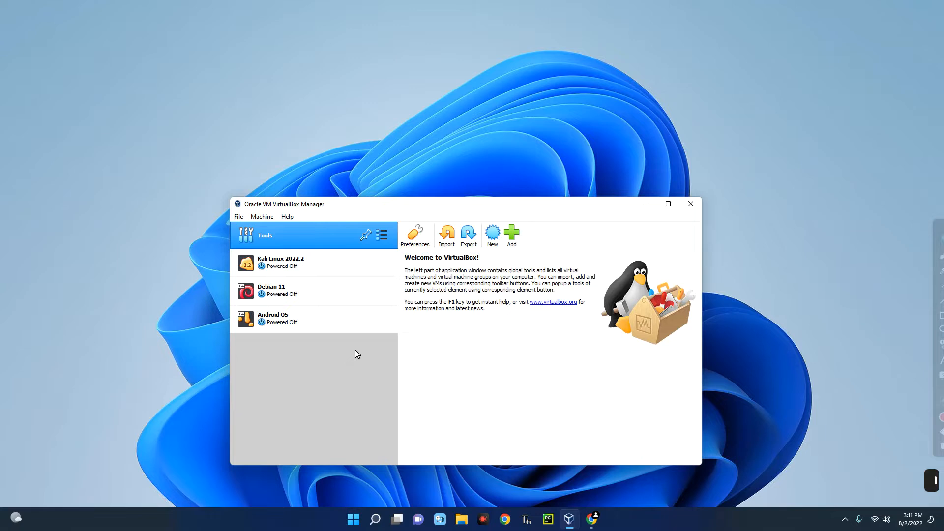
- Review the details of the Kali Linux 2022.2, Debian 11 and Android OS machines
drag(343, 205, 330, 144)
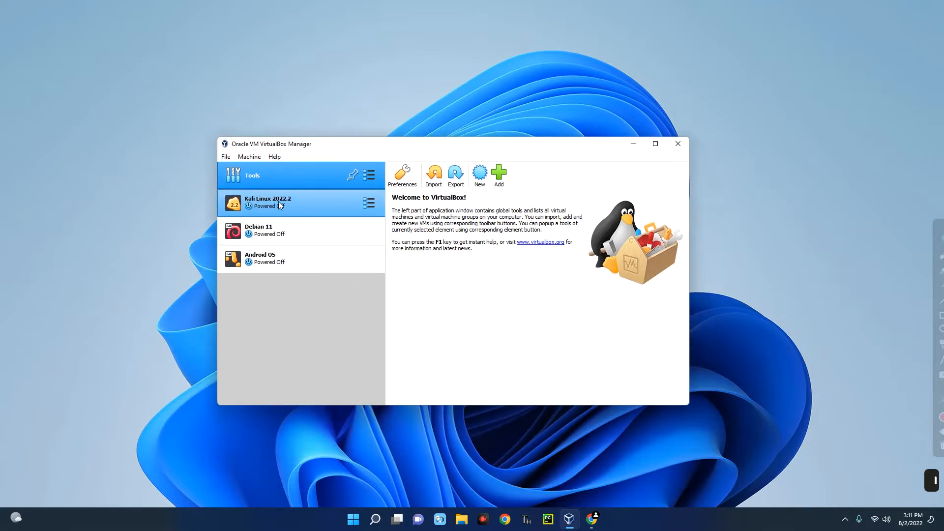
click(288, 207)
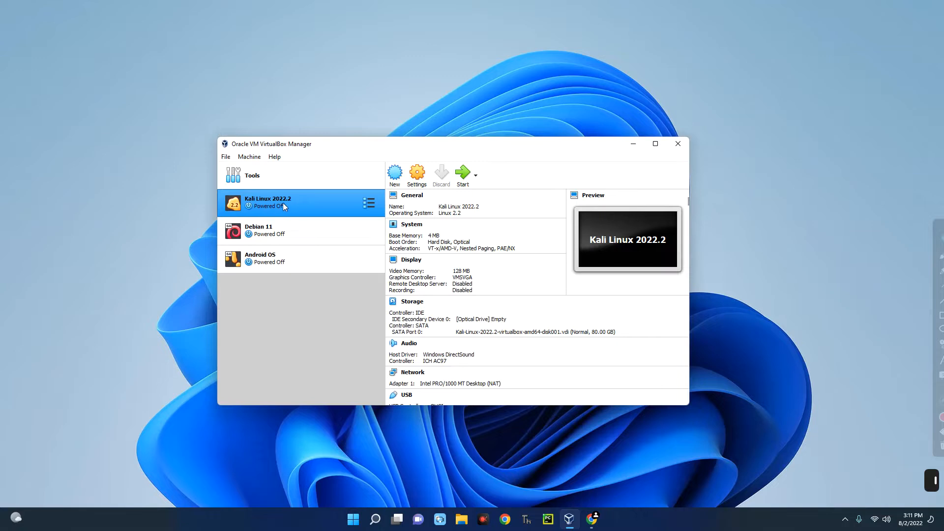
click(287, 234)
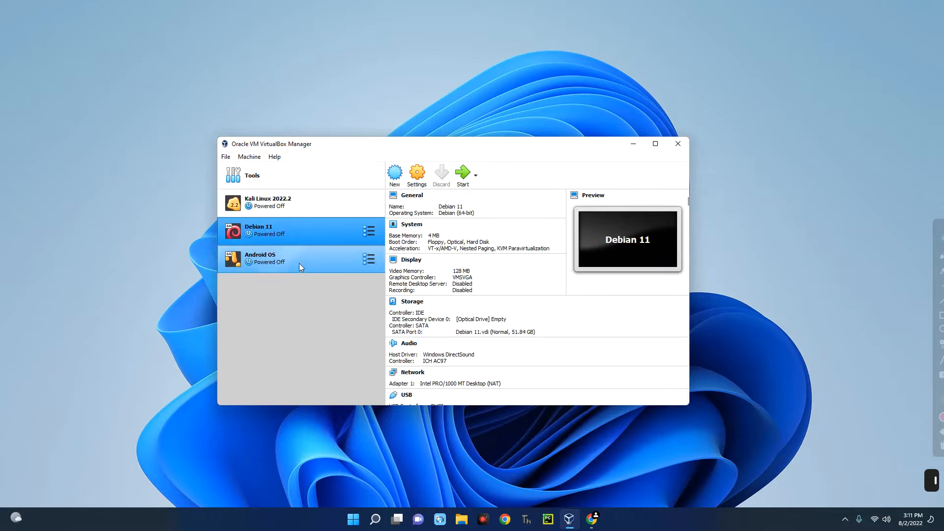
click(286, 259)
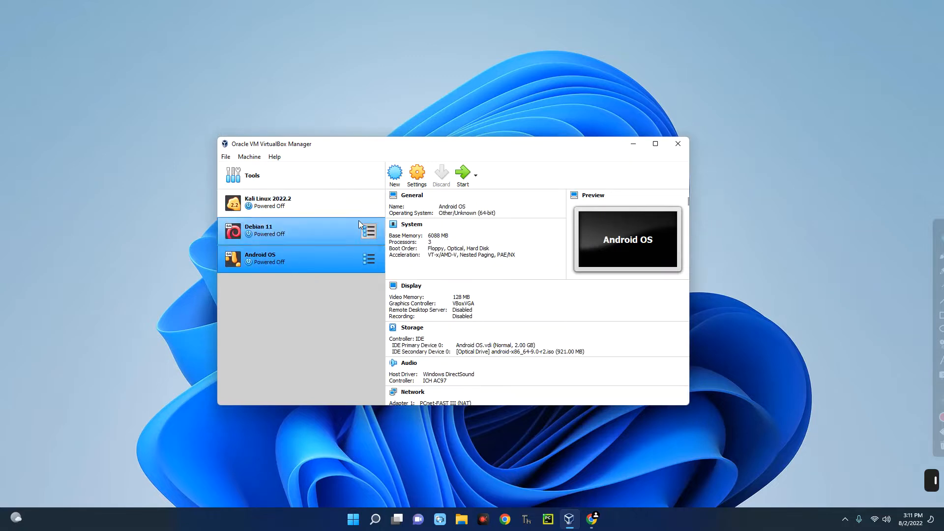
- Return VirtualBox Manager to its welcome page and open a new Chrome window
mouse_move(351, 147)
mouse_down()
mouse_move(297, 159)
mouse_move(354, 152)
mouse_move(339, 158)
mouse_up()
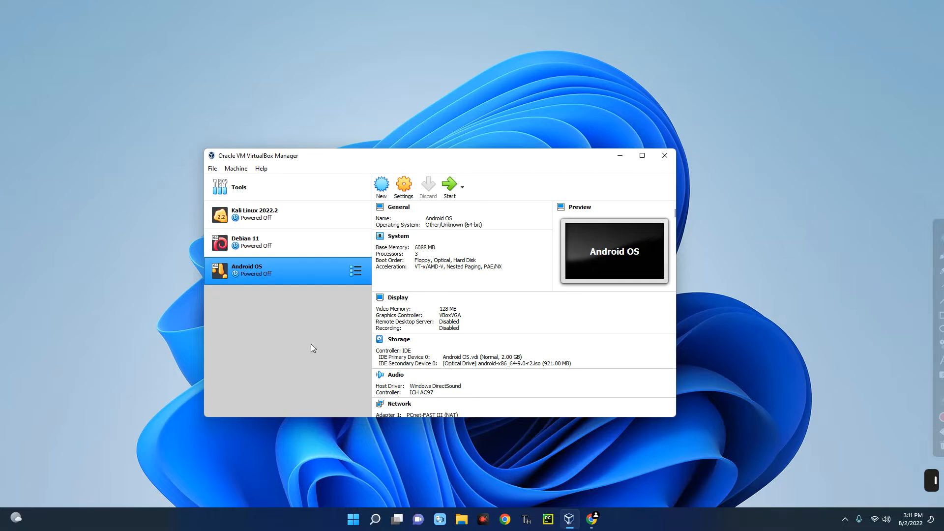
click(295, 192)
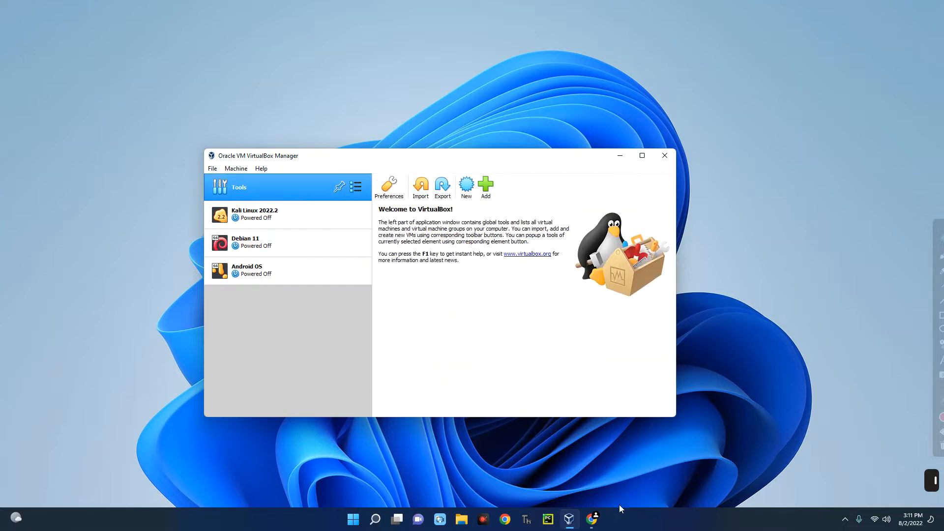
click(588, 522)
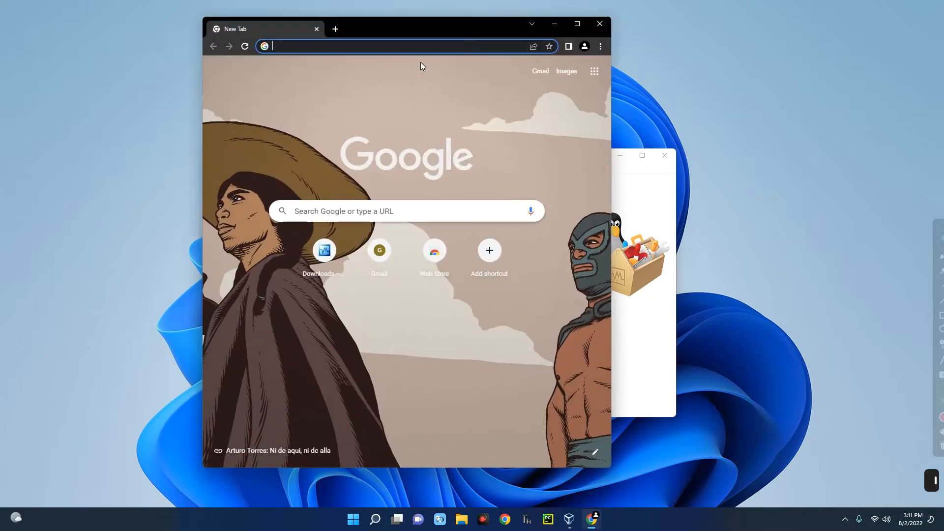
- Search Google for 'virtualbox' and go to the Downloads page on virtualbox.org
text(virtualbox)
key(Return)
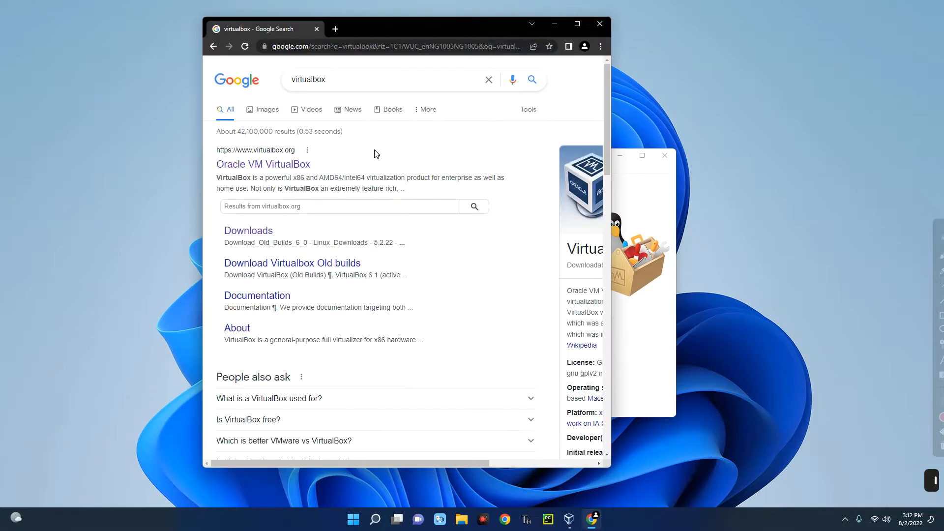
click(284, 169)
double_click(308, 199)
double_click(234, 182)
click(230, 181)
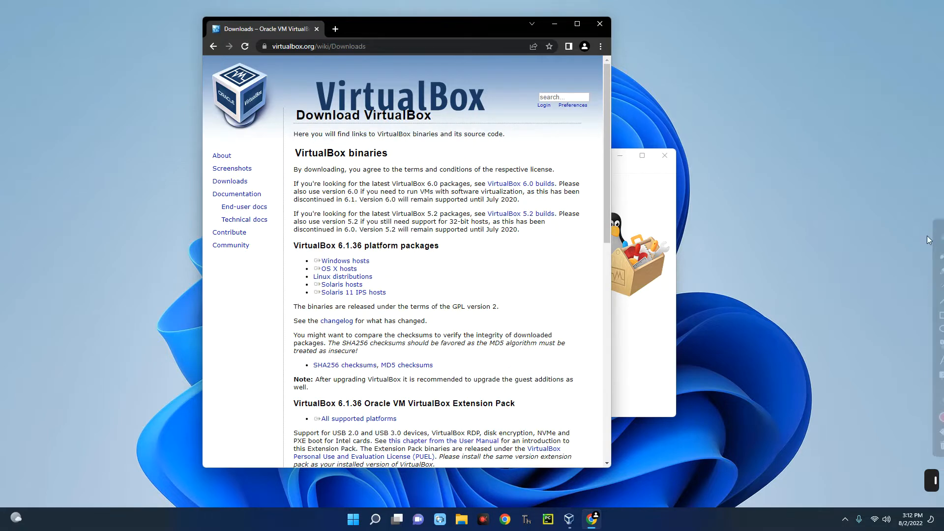
- Look over the VirtualBox 6.1.36 downloads page, then start a new blank tab
mouse_move(938, 236)
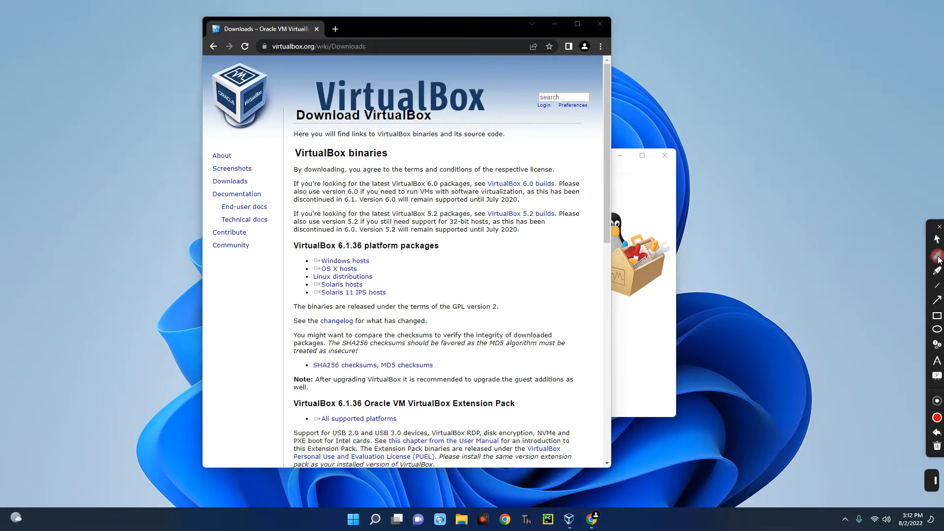
click(938, 318)
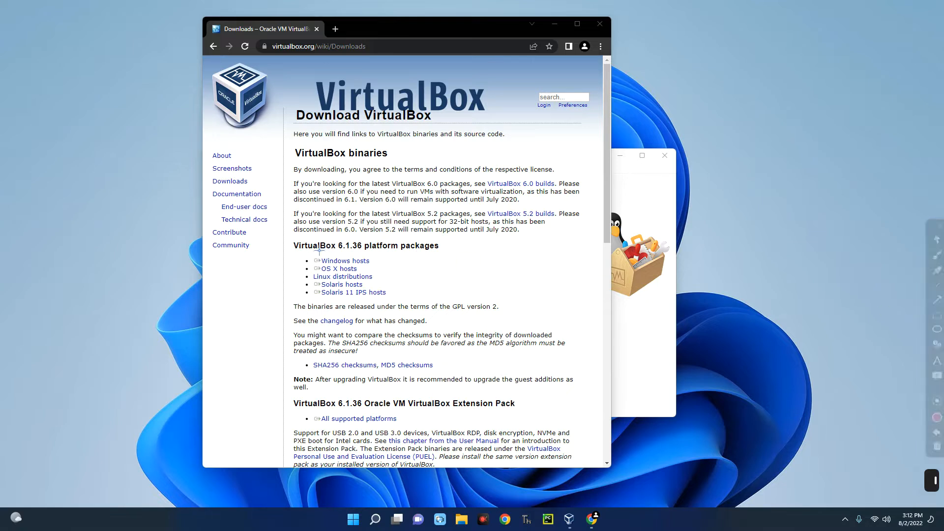
mouse_move(301, 257)
mouse_down()
mouse_move(375, 278)
mouse_move(399, 273)
mouse_up()
key(Escape)
click(334, 30)
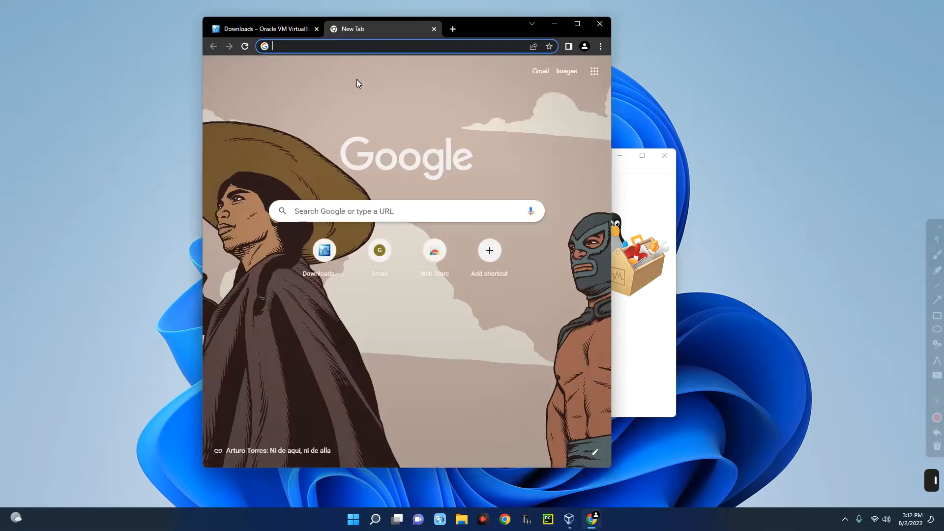
- Search 'download windows 11' and find the Disk Image (ISO) section on Microsoft's page
text(download win)
click(356, 79)
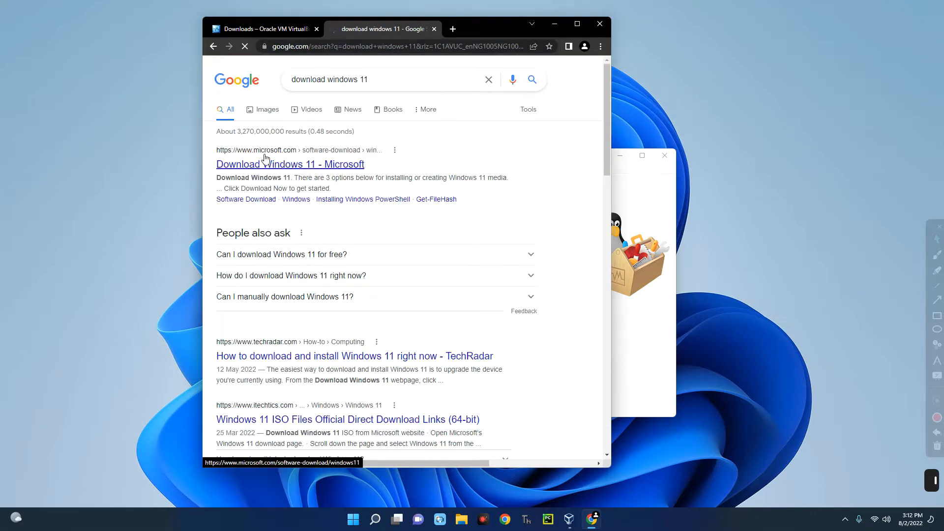
click(277, 164)
scroll(366, 208, down, 6)
scroll(310, 270, up, 2)
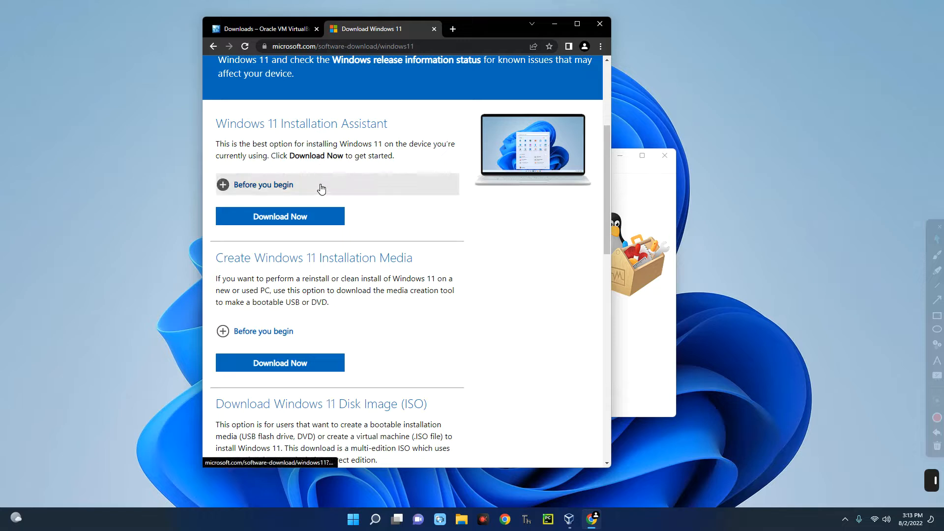
scroll(360, 177, down, 2)
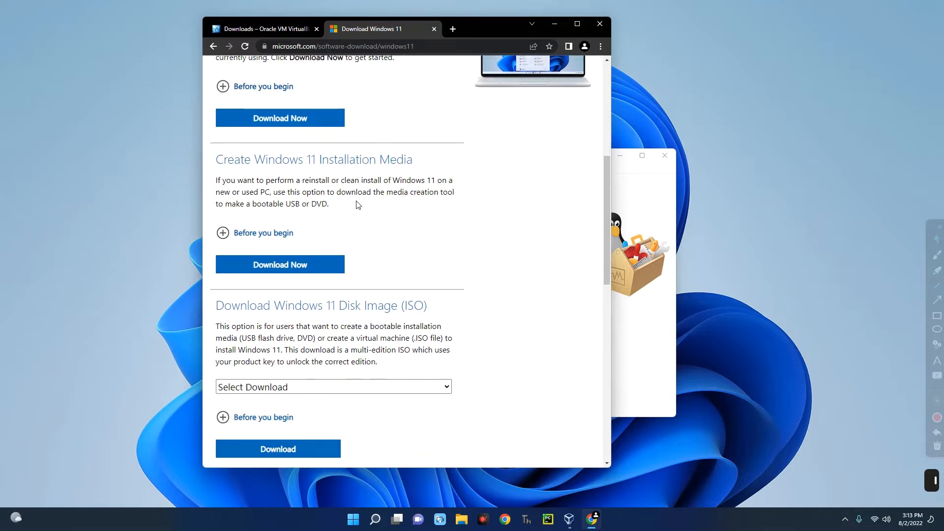
scroll(373, 209, down, 3)
drag(216, 161, 427, 161)
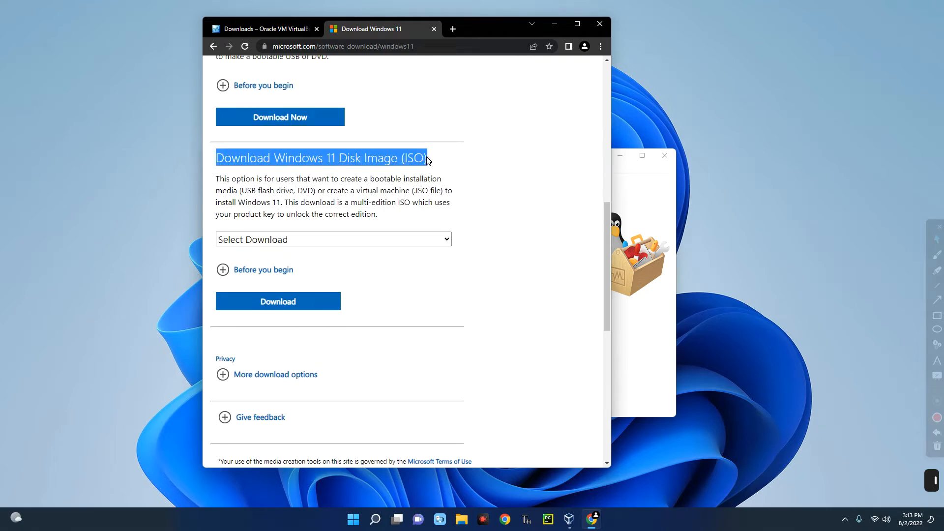
- Choose Windows 11 (multi-edition ISO) from the disk image list and request the download
scroll(295, 240, down, 2)
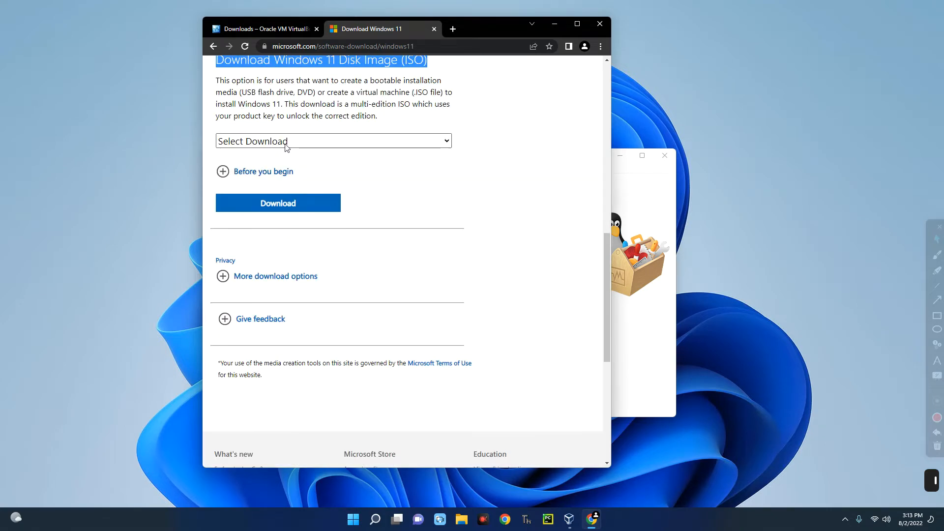
click(286, 143)
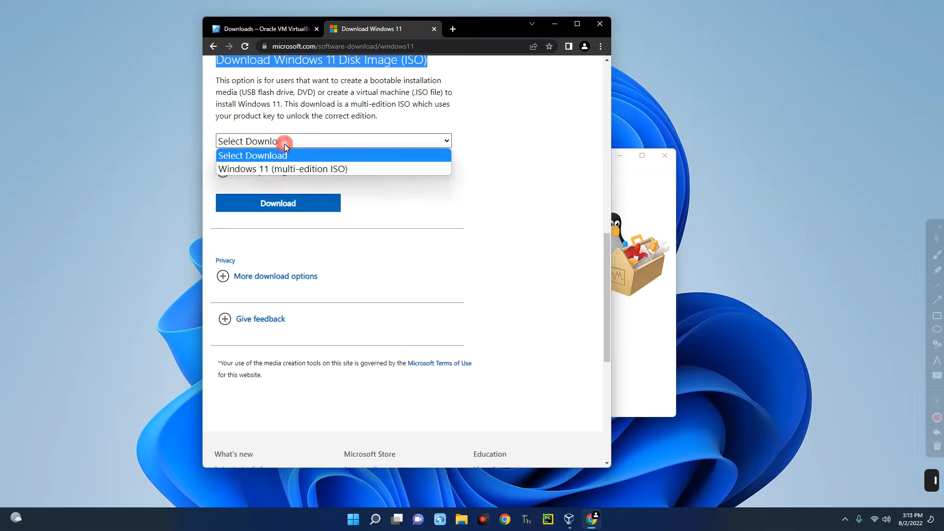
click(260, 170)
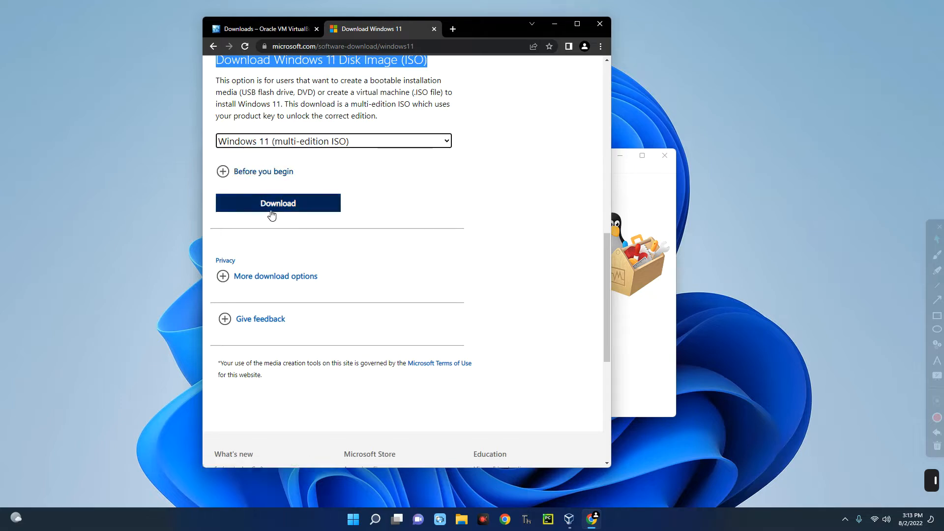
click(498, 210)
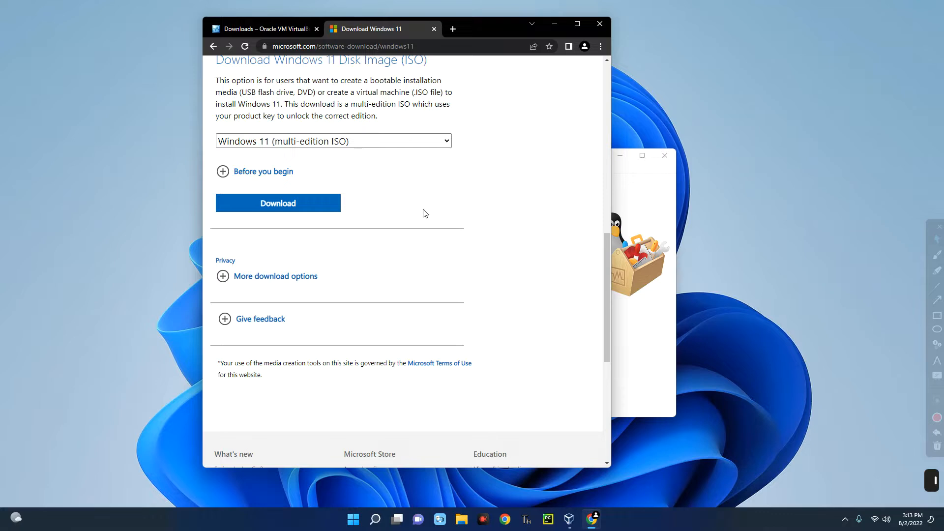
scroll(530, 212, up, 2)
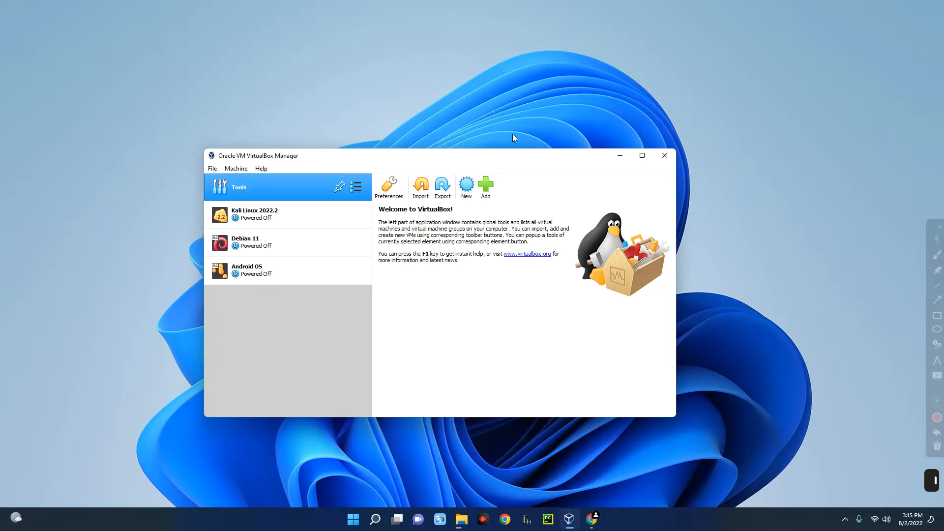
- Start a new VM named 'Windows 11 OS', type Microsoft Windows, version Windows 11 (64-bit)
click(937, 300)
drag(455, 172, 485, 212)
click(467, 189)
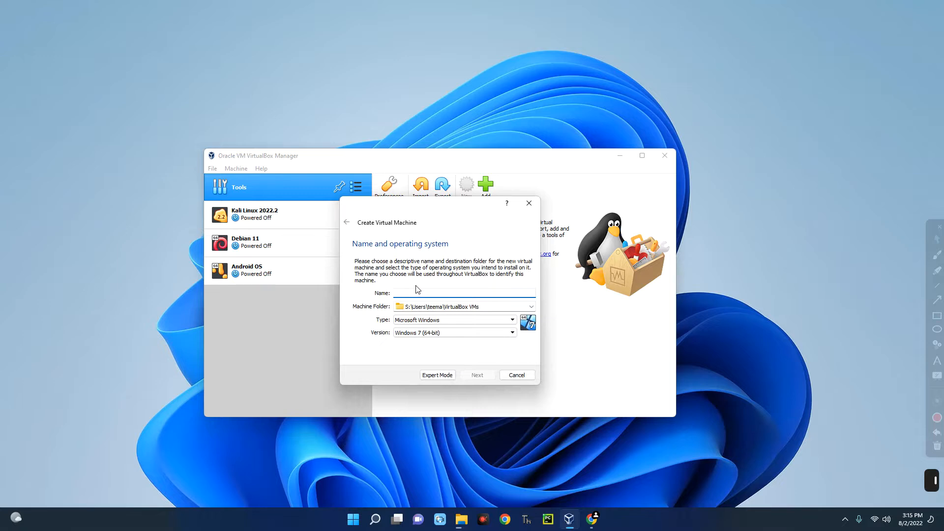
text(Windows 11 OS)
click(404, 322)
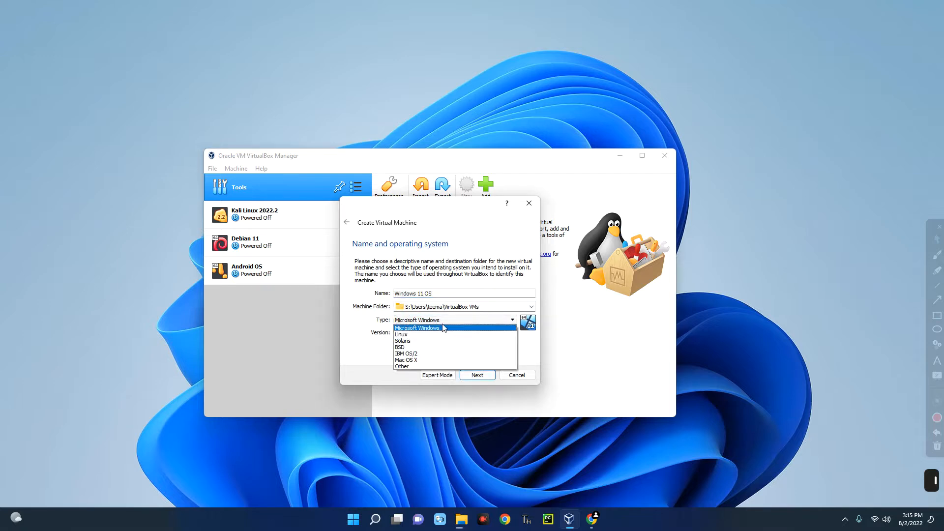
click(410, 329)
click(411, 333)
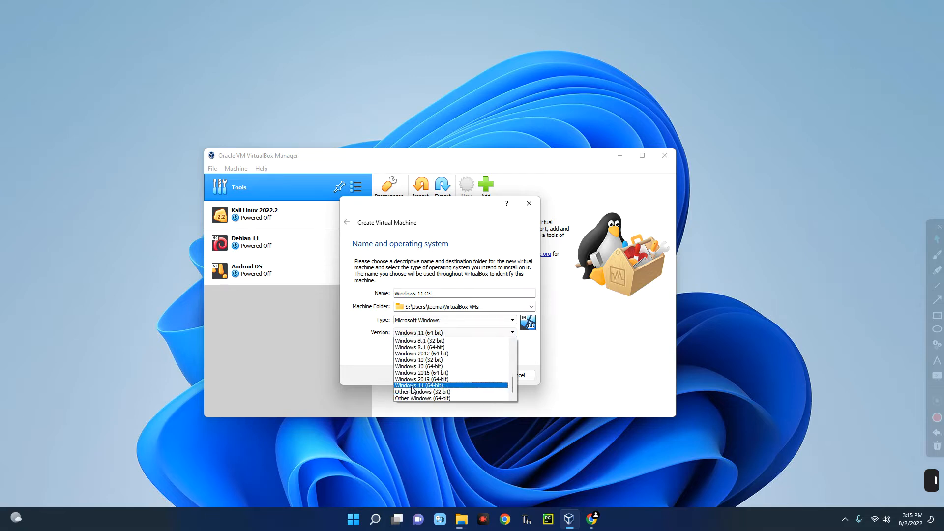
click(368, 356)
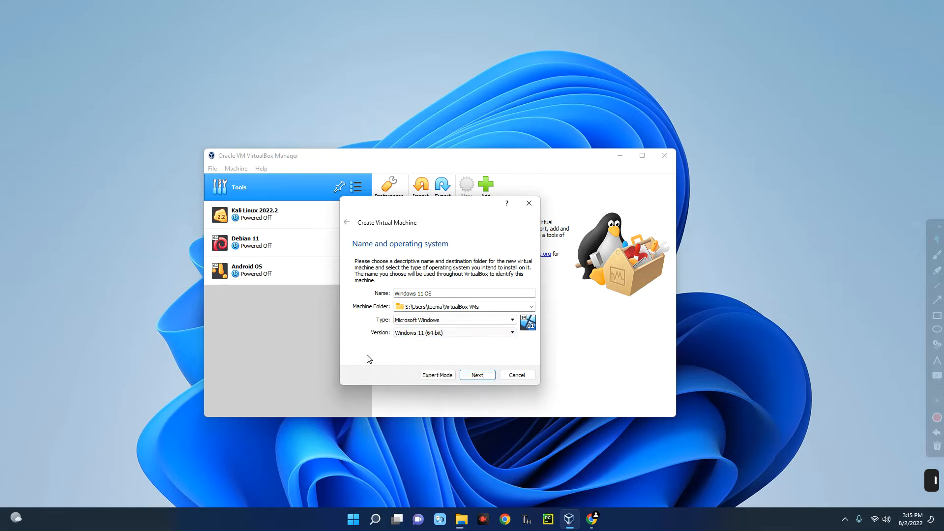
- Set the machine's memory to 6088 MB and move on to the hard disk step
click(477, 376)
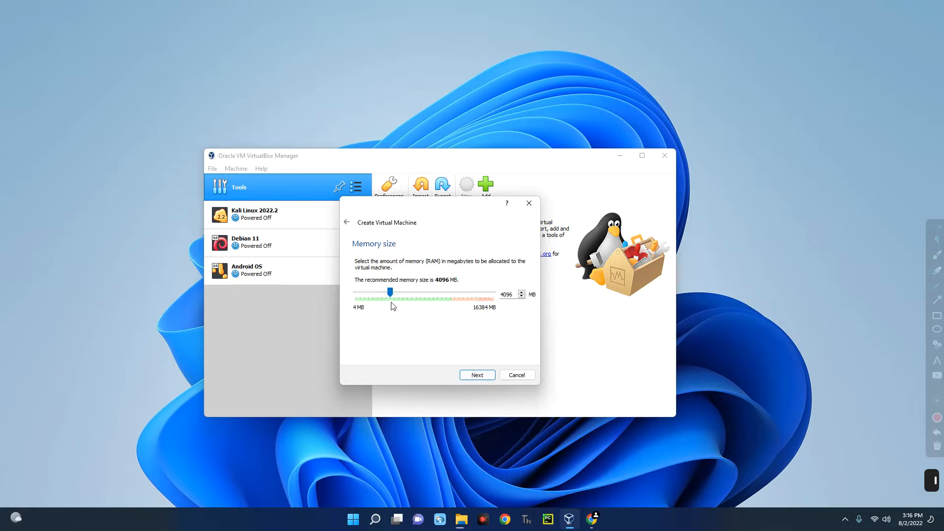
drag(410, 288, 409, 298)
click(477, 376)
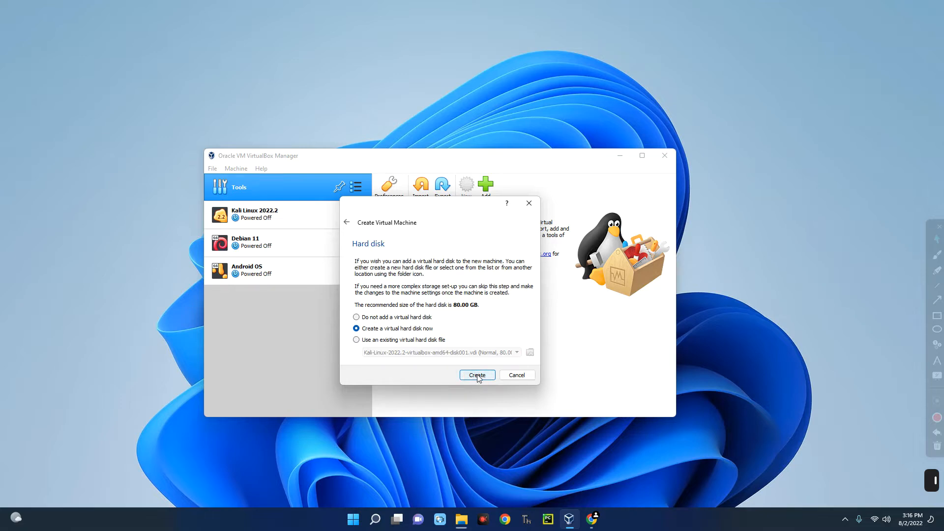
- Create a dynamically allocated 51.84 GB VDI disk, completing the Windows 11 OS machine
click(476, 375)
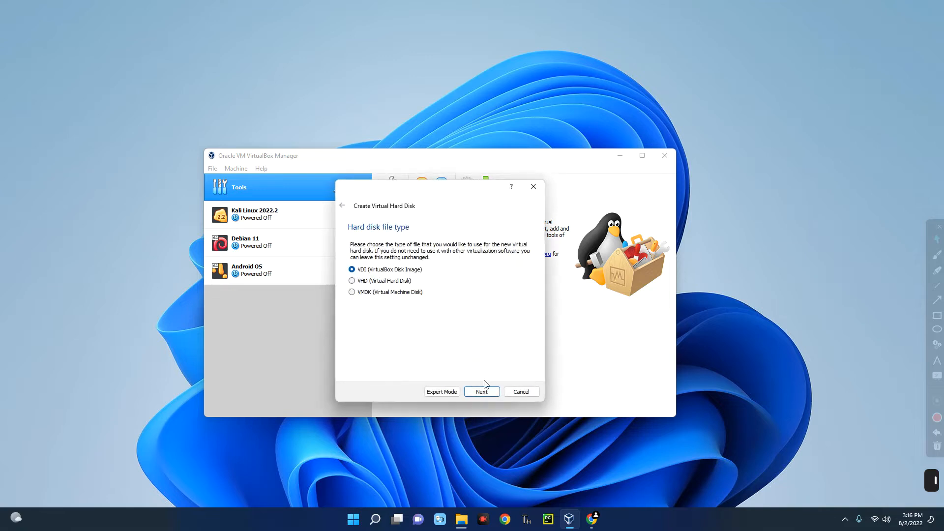
click(477, 393)
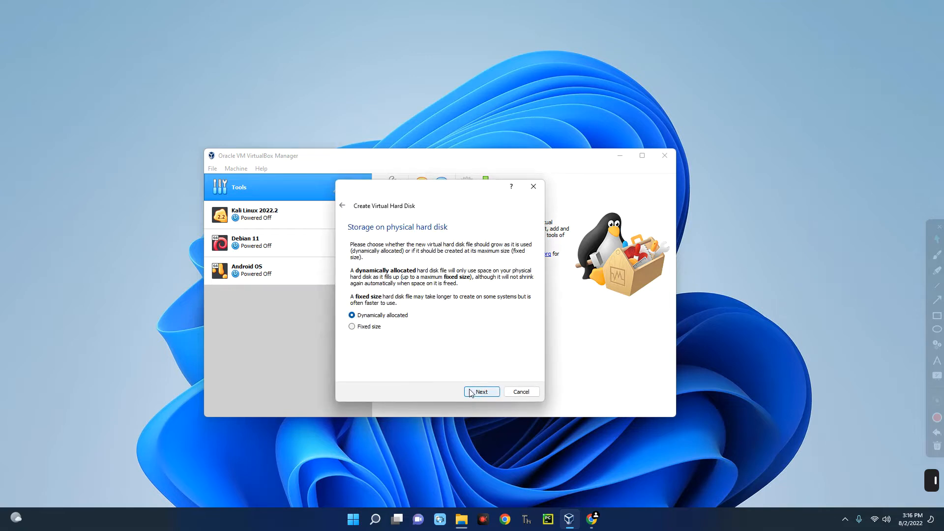
click(470, 392)
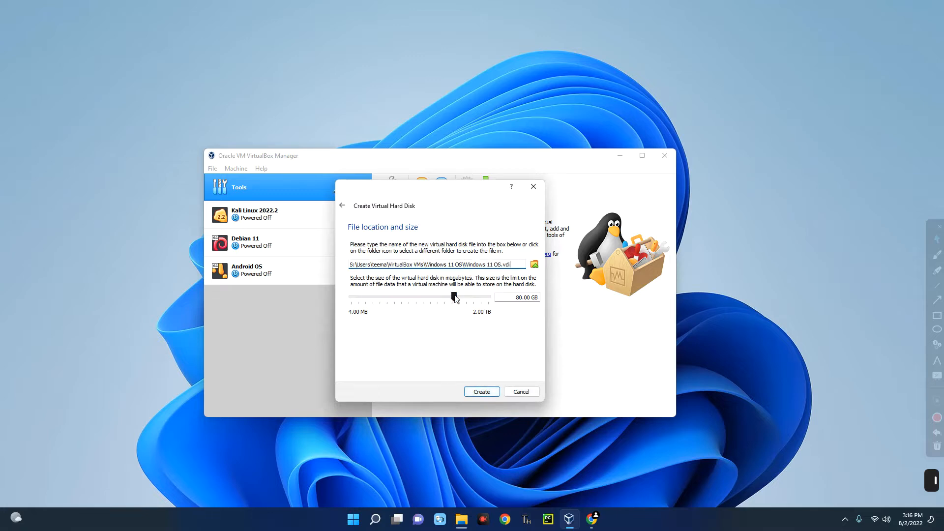
mouse_move(454, 296)
mouse_move(454, 297)
mouse_down()
mouse_move(440, 297)
mouse_move(450, 296)
mouse_up()
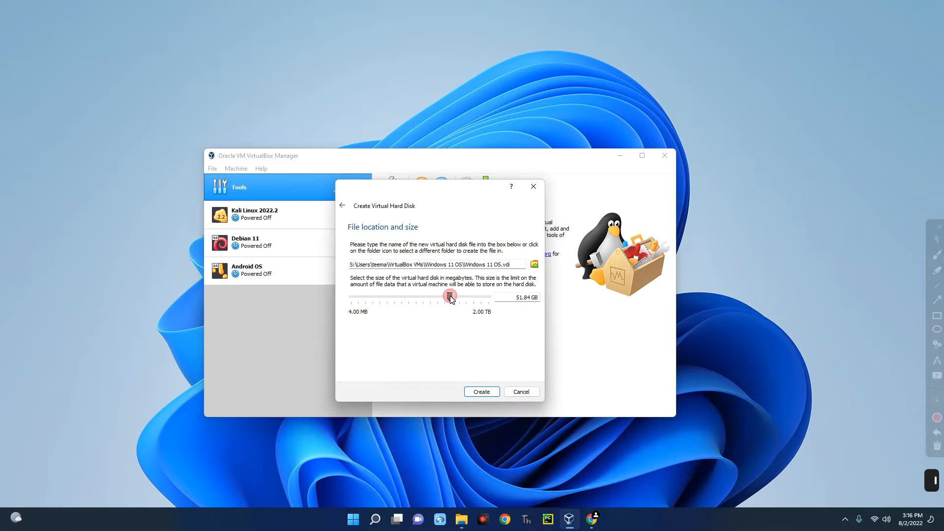
click(477, 392)
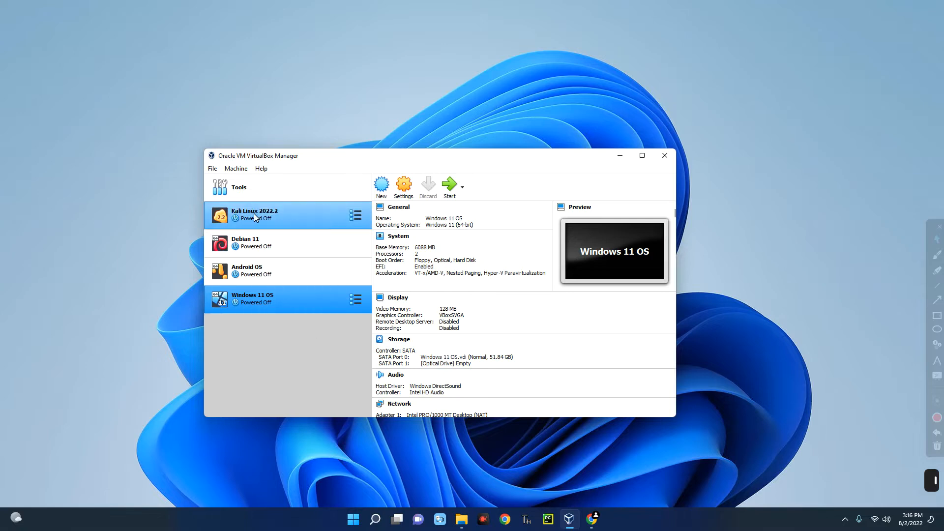
click(256, 218)
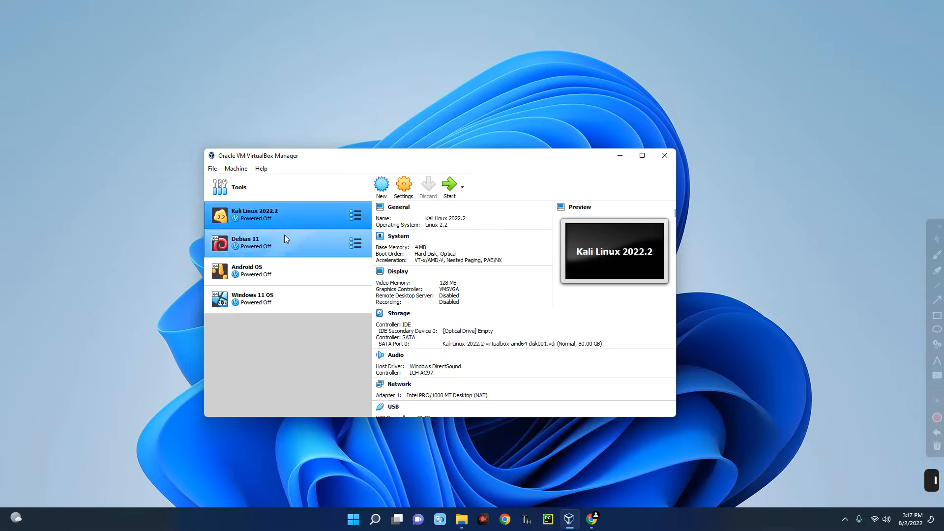
click(247, 248)
click(257, 271)
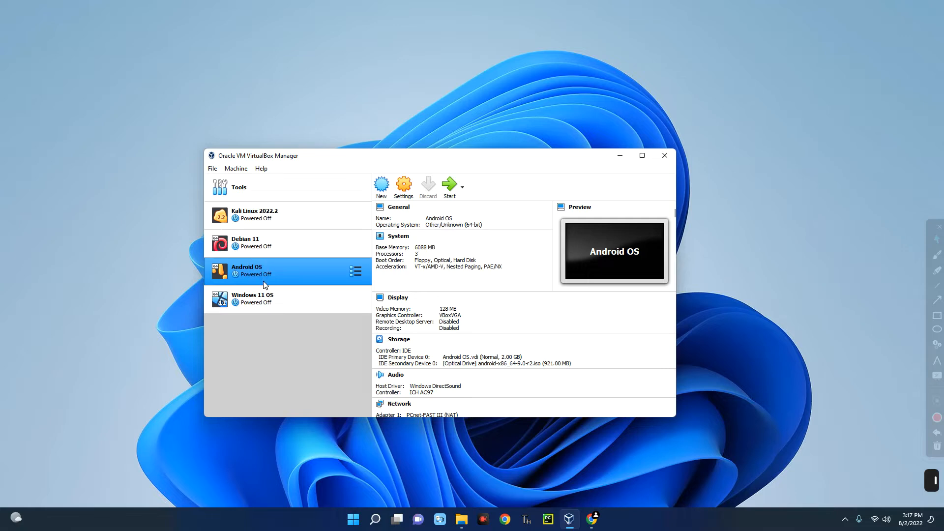
click(268, 302)
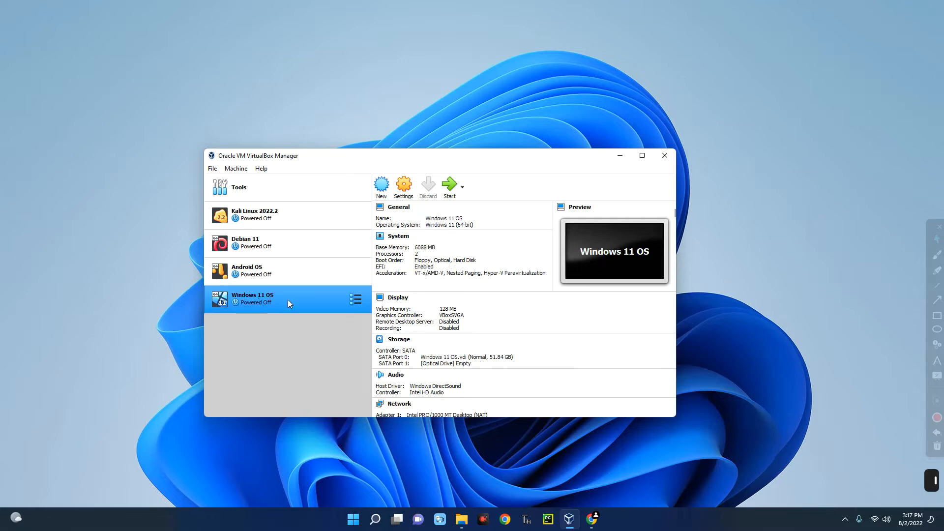
mouse_move(369, 193)
mouse_down()
mouse_move(512, 369)
mouse_move(613, 413)
mouse_move(657, 452)
mouse_up()
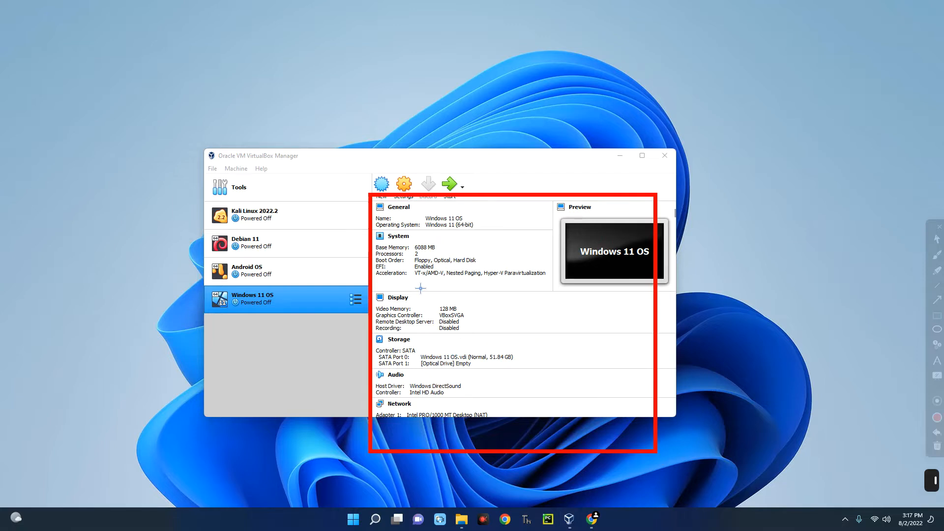
key(Escape)
- Set Processor(s) to 3 under System > Processor in Windows 11 OS settings and save
click(405, 189)
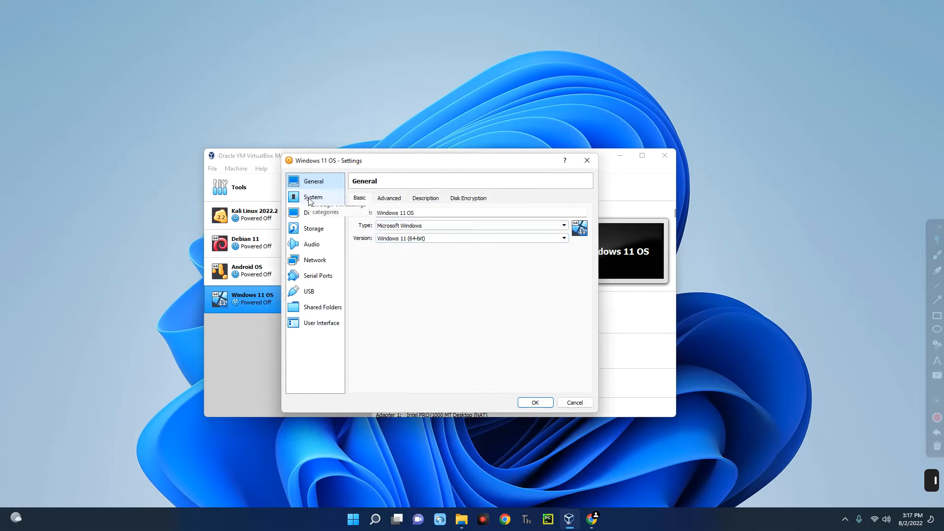
click(310, 199)
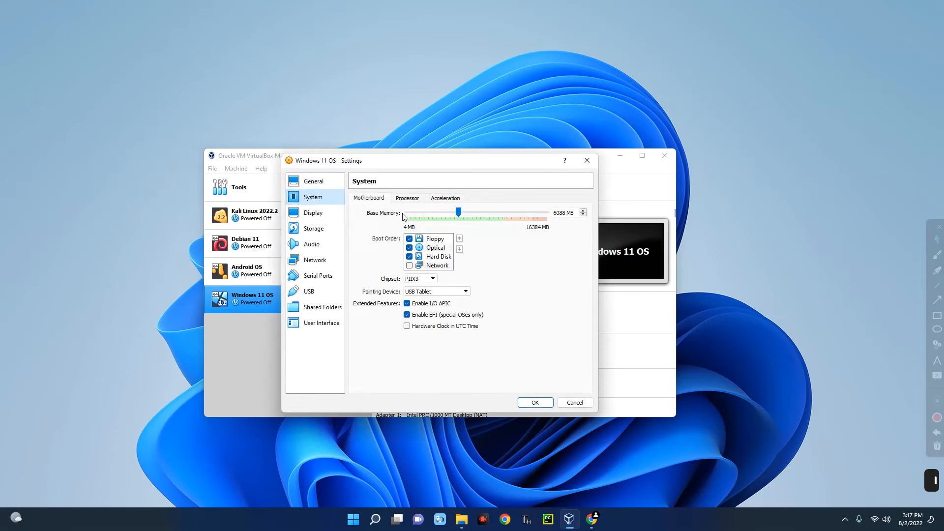
click(416, 201)
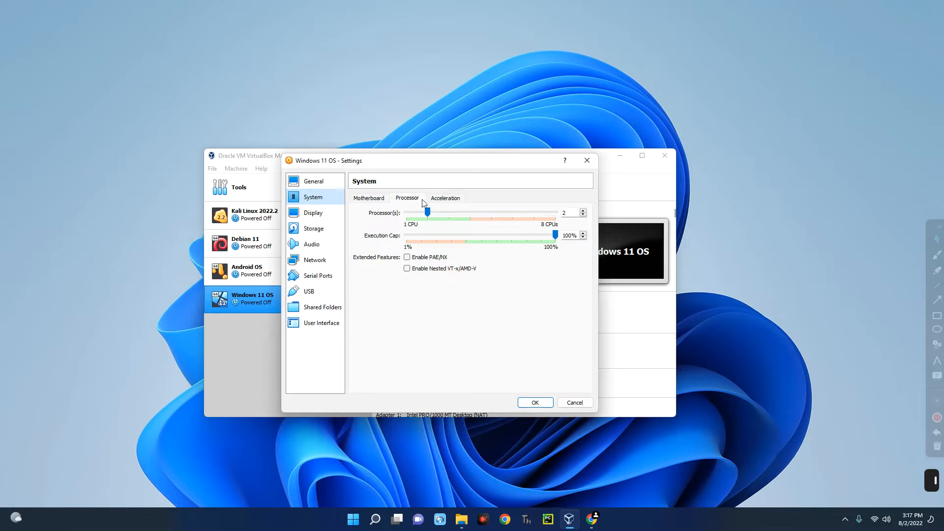
click(427, 213)
drag(446, 215, 445, 214)
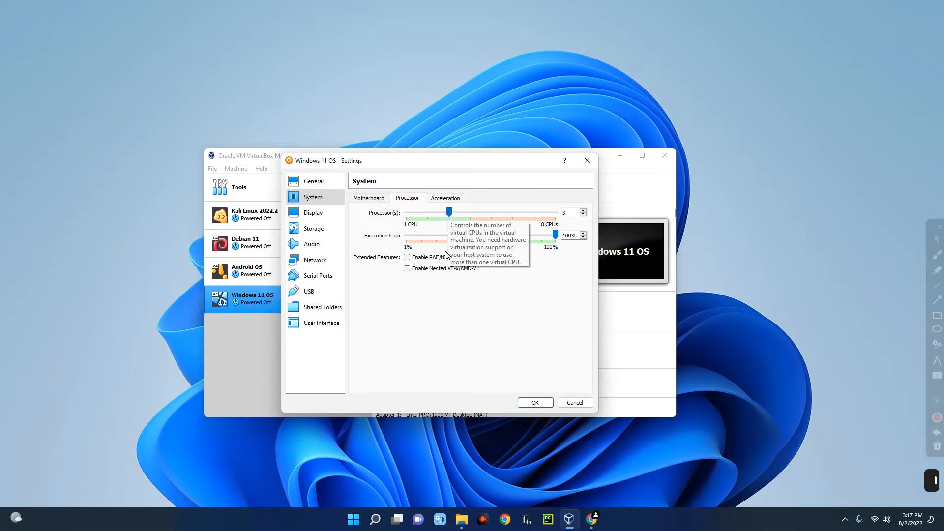
click(535, 403)
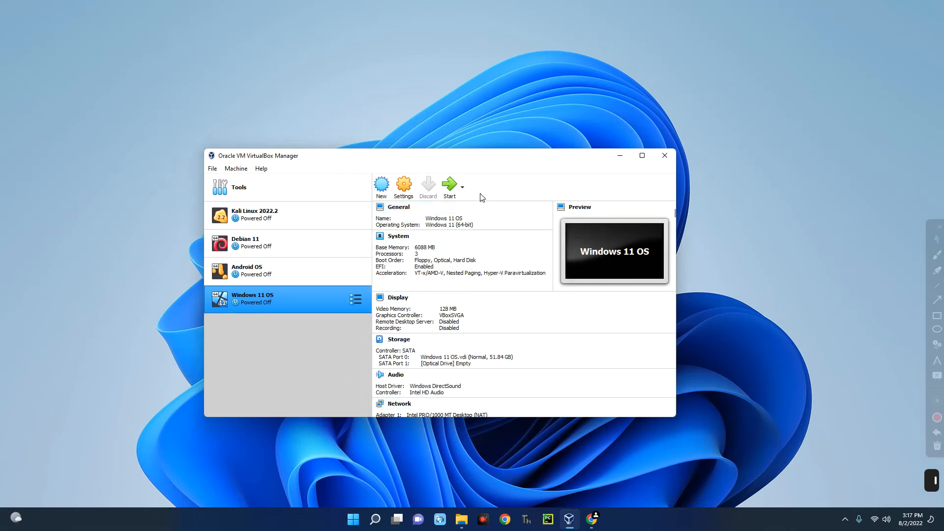
- Power on Windows 11 OS and check the Downloads folder for the Win11 image
click(449, 187)
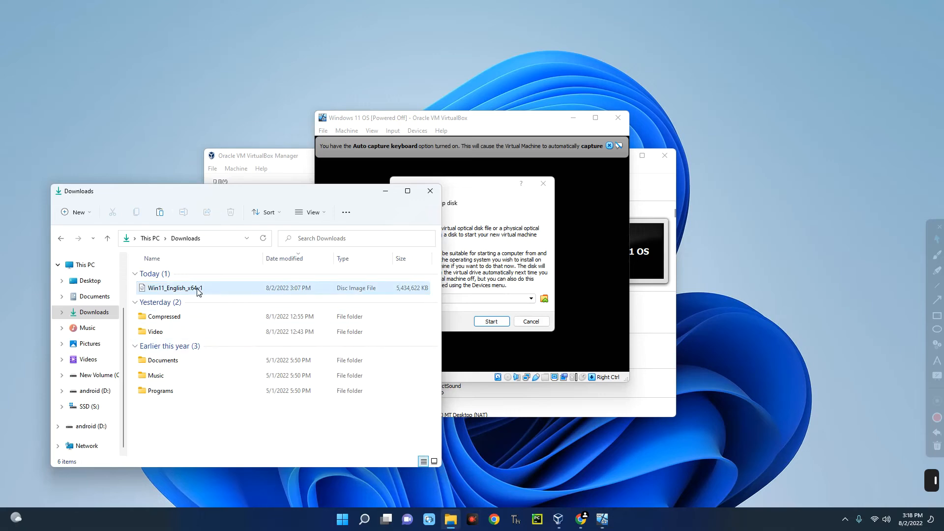
click(198, 289)
drag(324, 194, 260, 202)
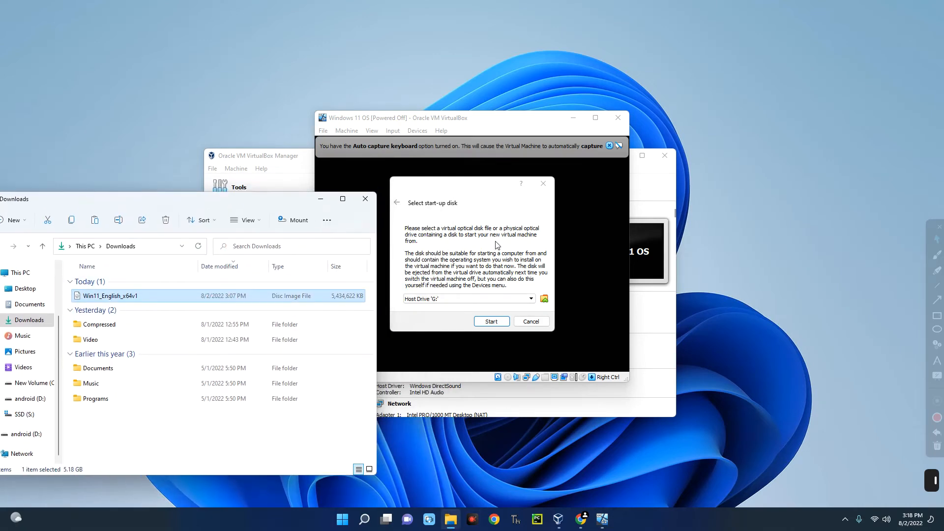
click(320, 199)
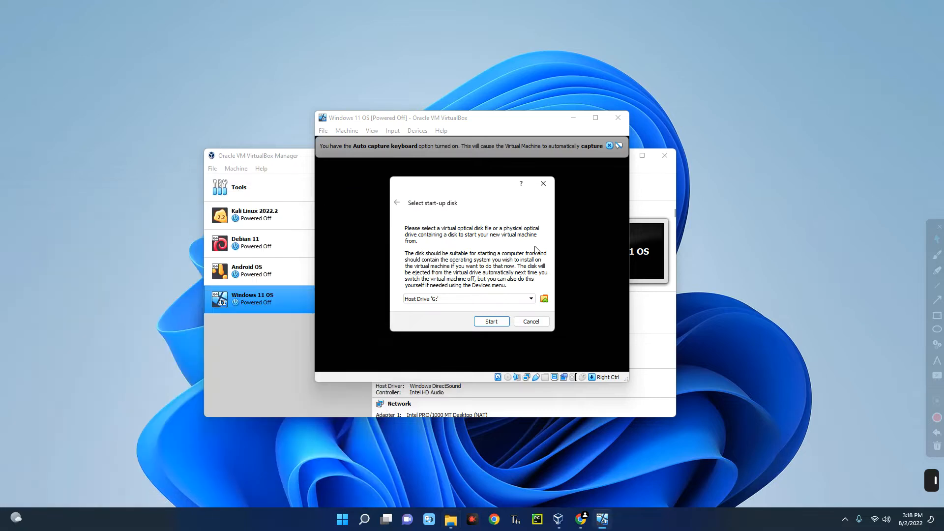
- Add Downloads\Win11_English_x64v1.iso as the start-up disk and boot from it
click(544, 299)
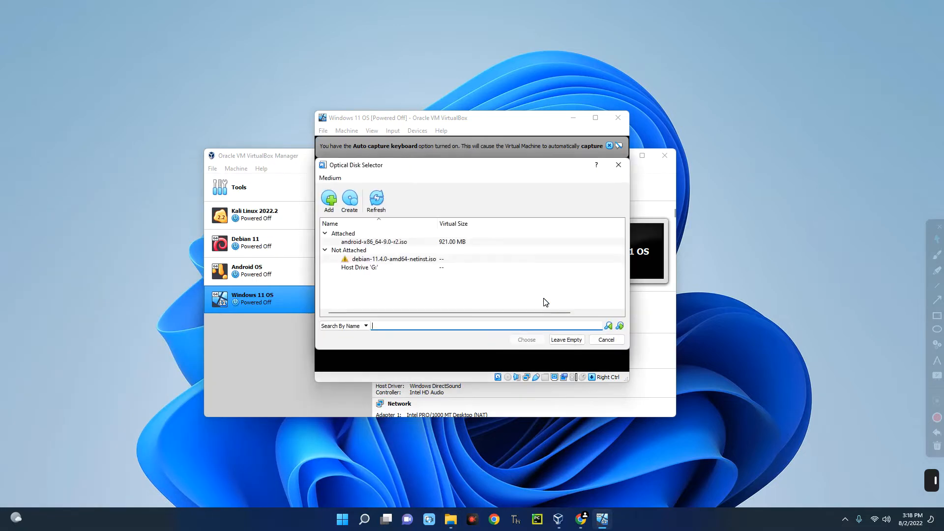
click(329, 199)
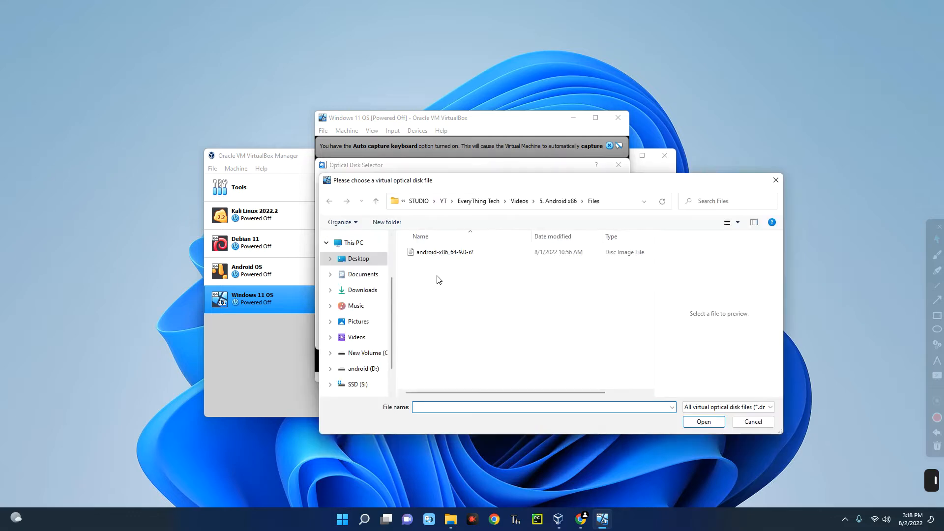
click(362, 290)
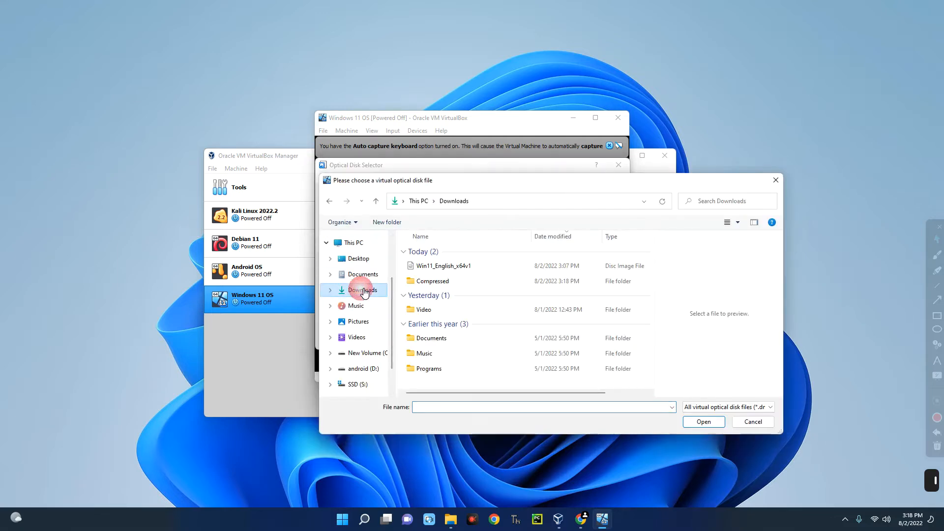
click(434, 268)
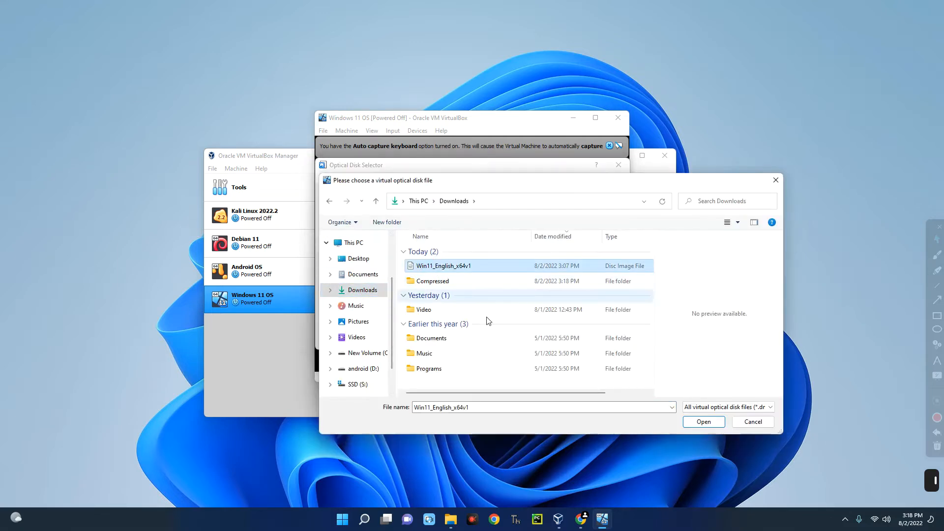
click(704, 421)
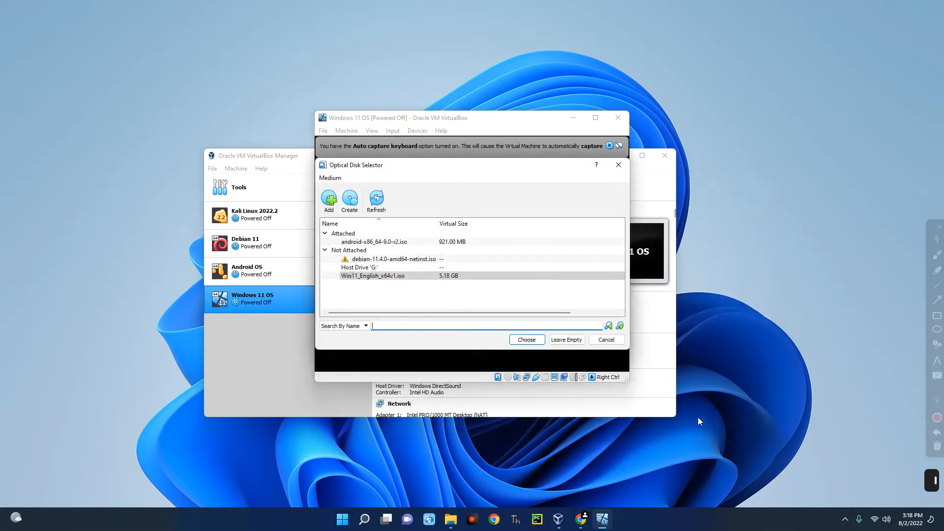
click(528, 339)
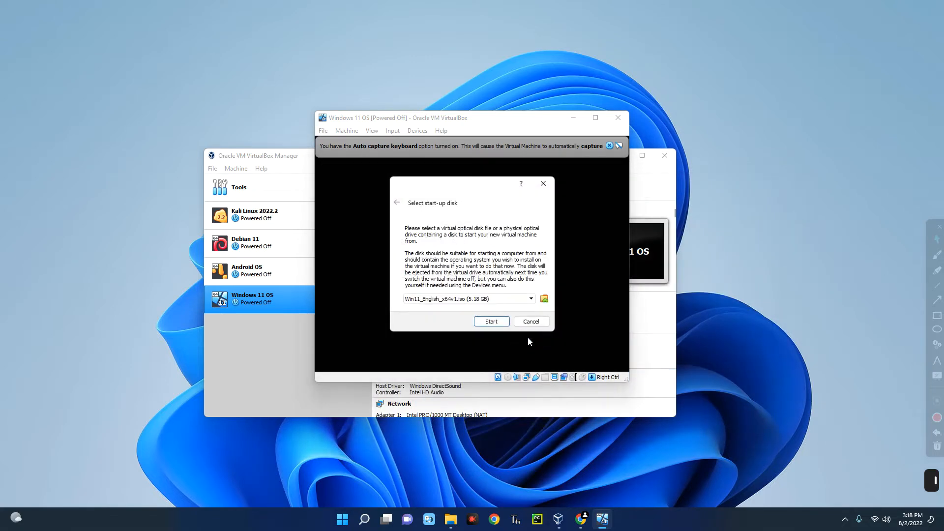
click(490, 322)
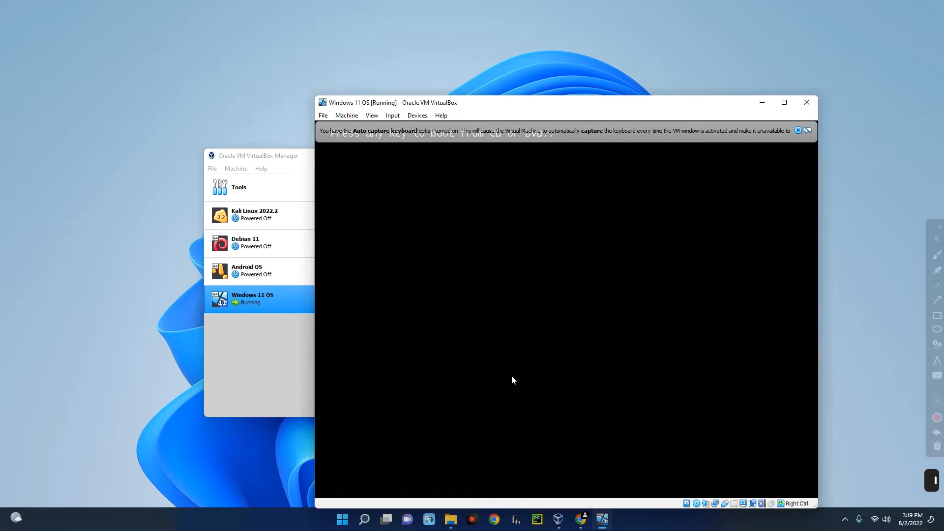
- Boot from the DVD, keep default language, Install now without a product key, pick Windows 11 Pro
key(Return)
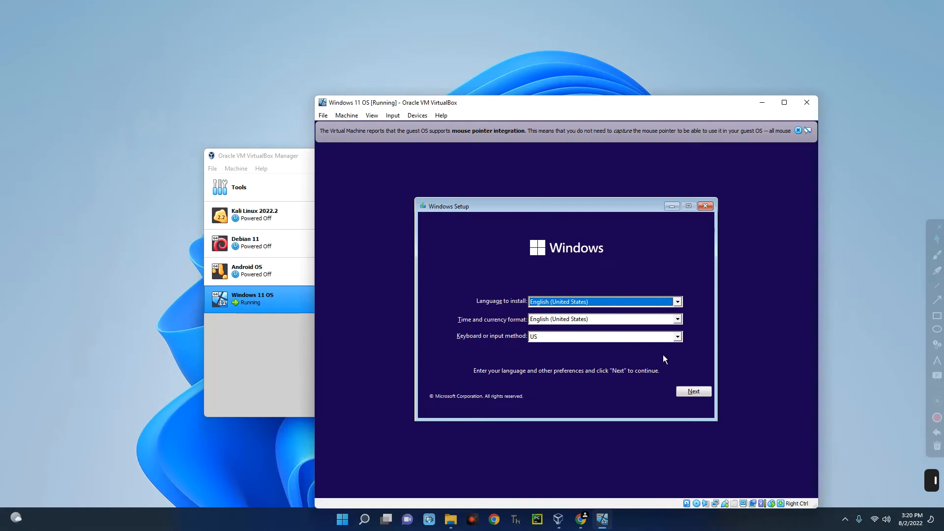
click(689, 389)
click(571, 313)
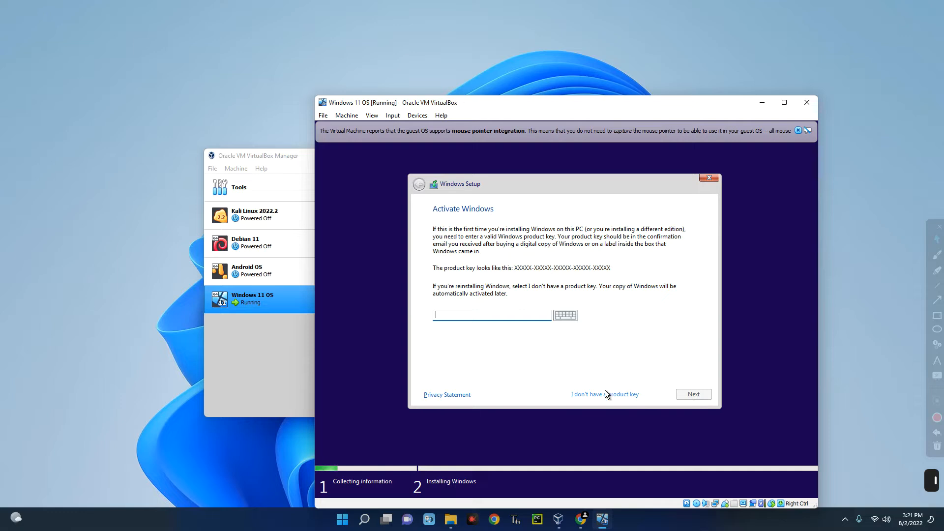
click(591, 395)
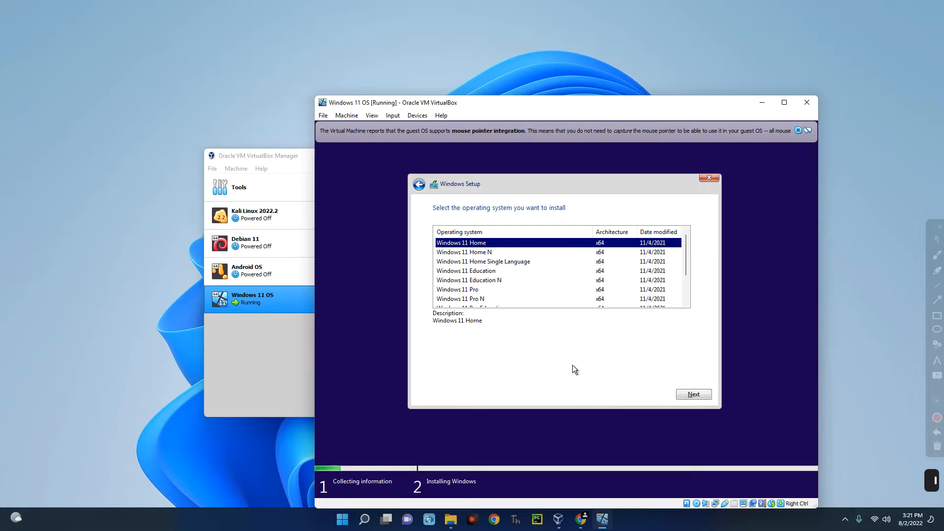
scroll(487, 254, down, 1)
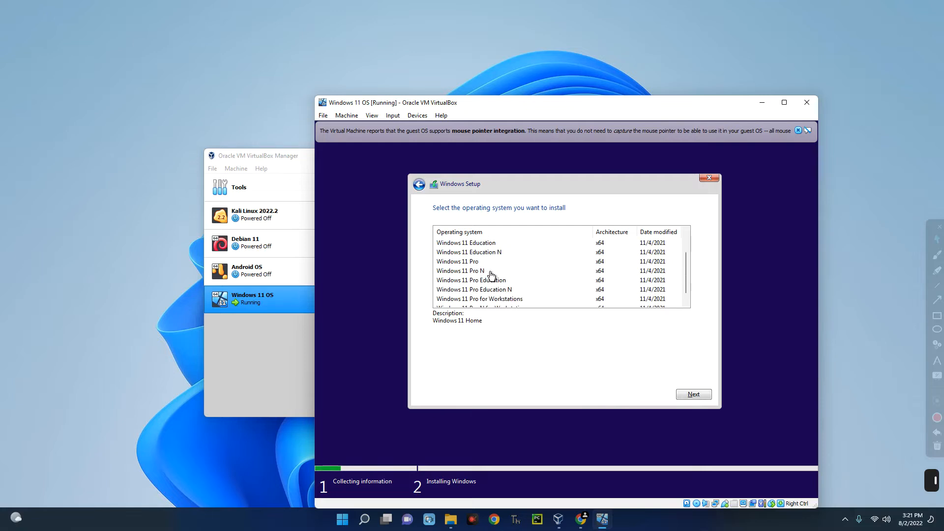
click(463, 263)
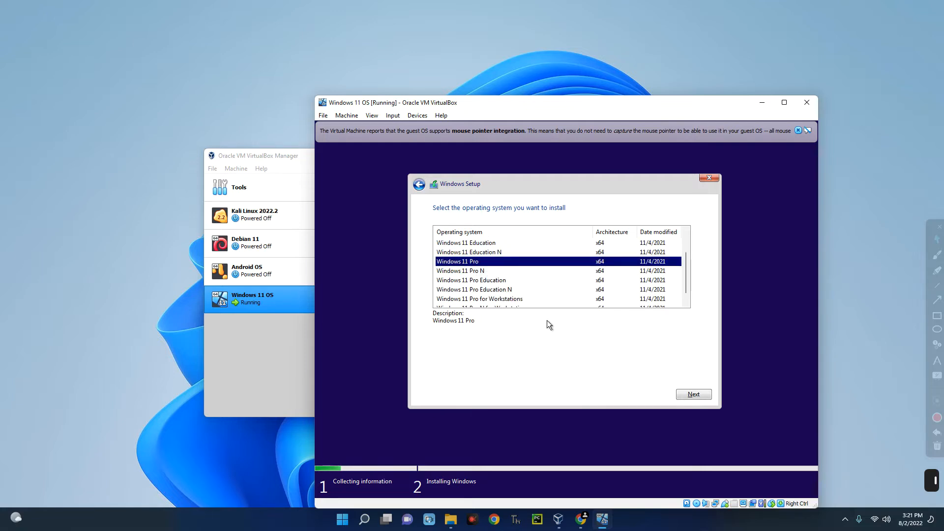
- Proceed with Windows 11 Pro, quit Setup at the incompatibility message, and open cmd with Shift+F10
click(686, 392)
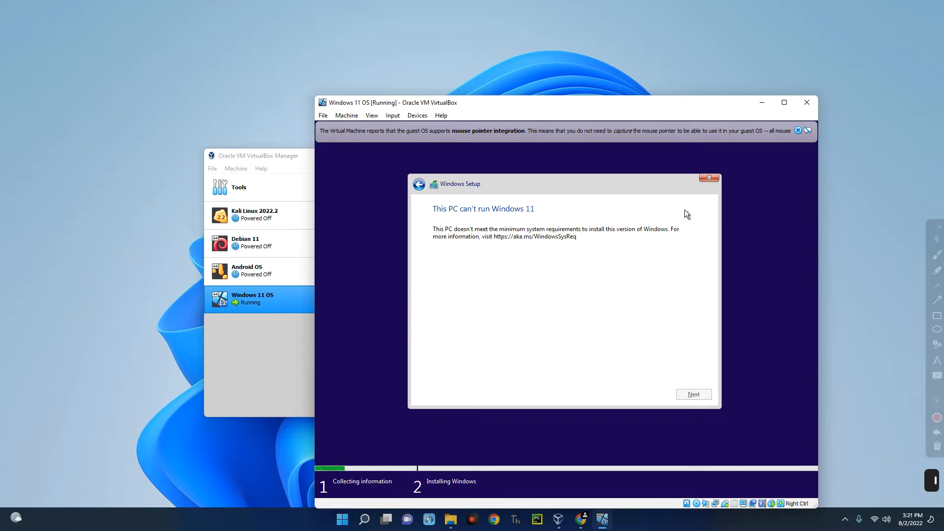
click(709, 179)
click(632, 350)
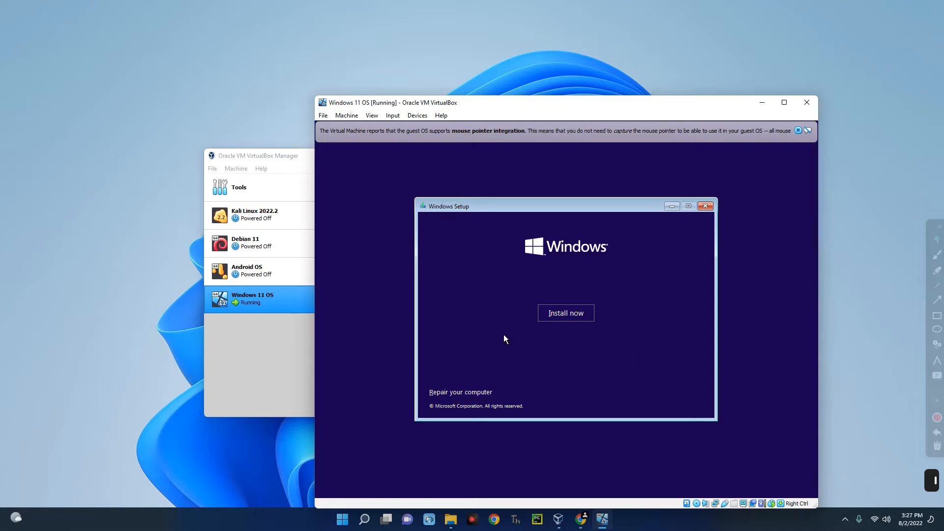
key(shift+F10)
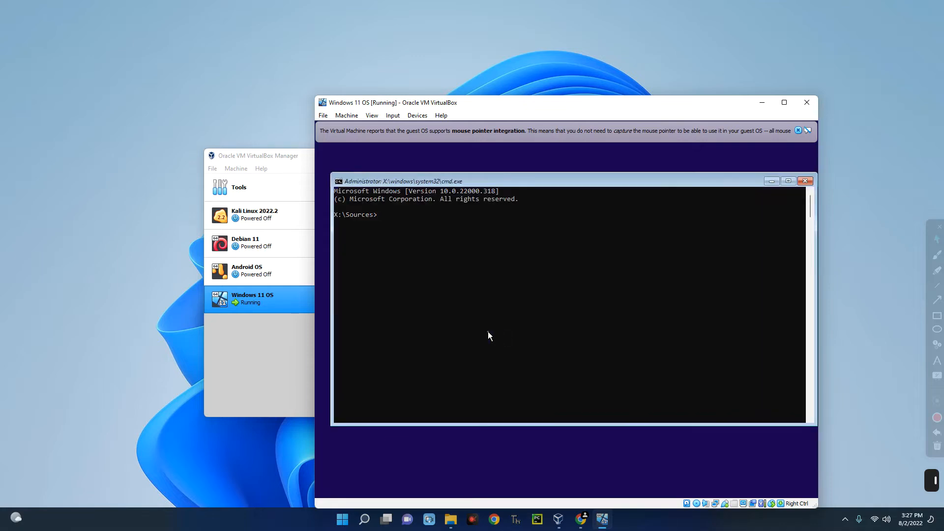
- Enter 'regedit' in the X:\Sources command prompt window
click(494, 284)
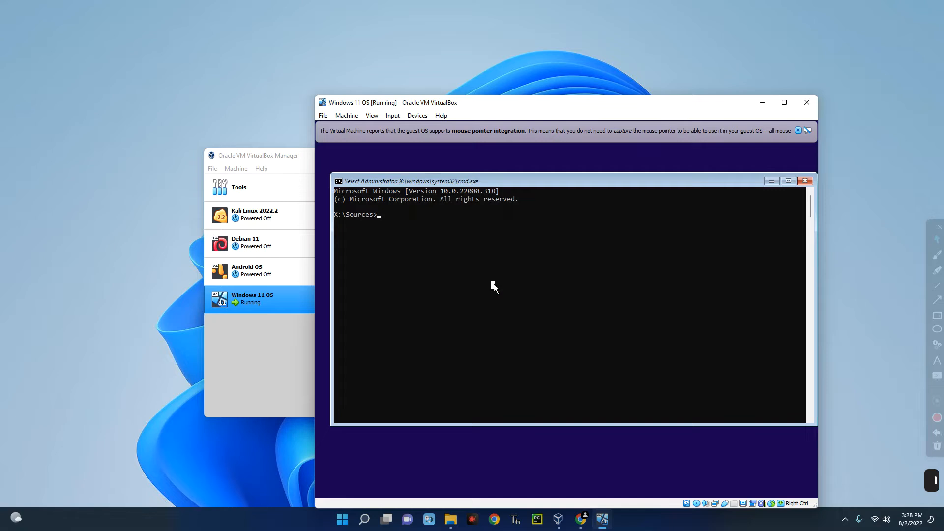
text(reg)
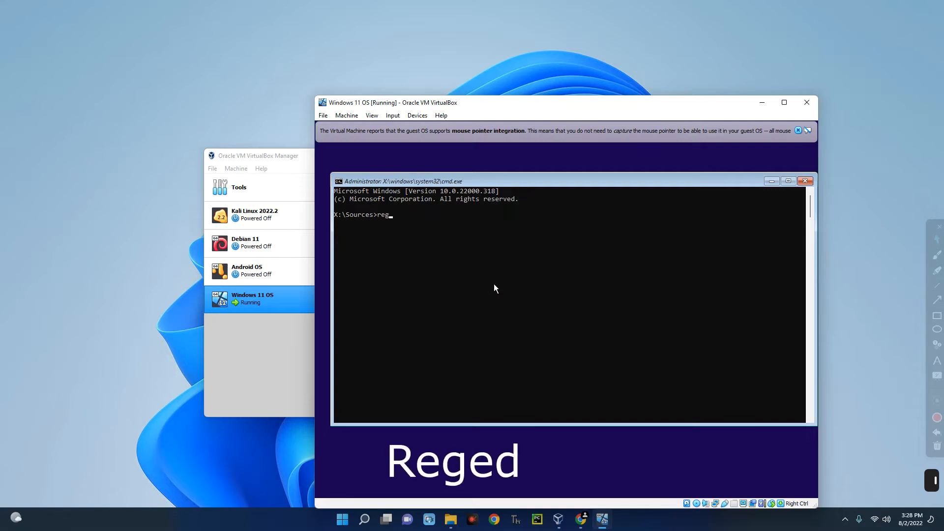
text(edit)
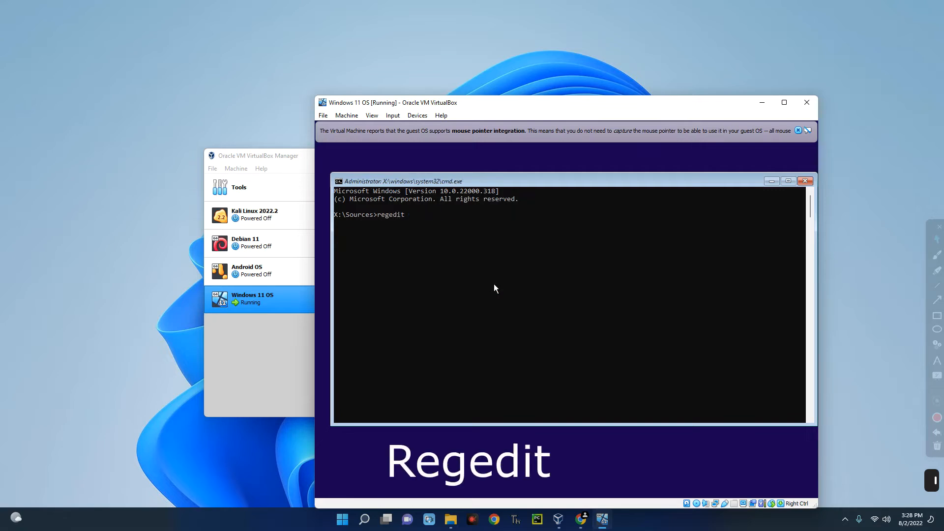
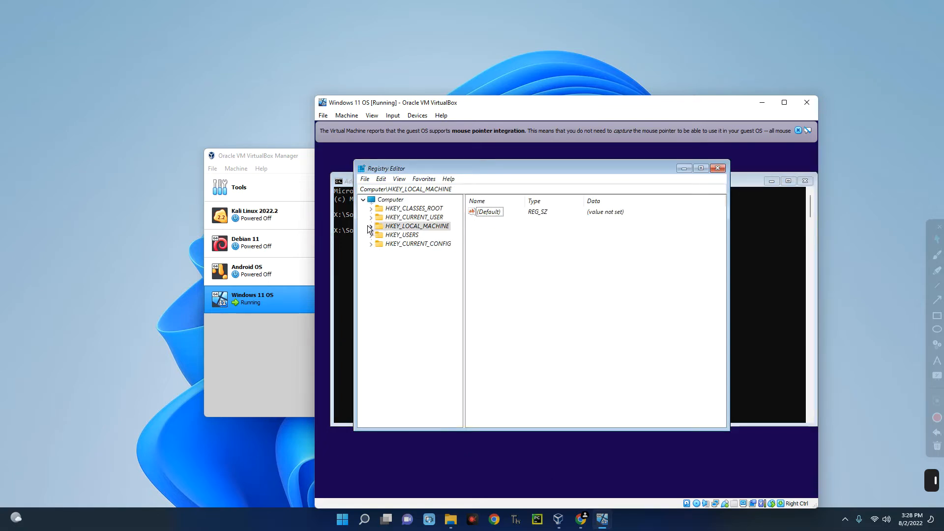
- Create a new key, 'New Key #1', under HKEY_LOCAL_MACHINE\SYSTEM\Setup in Registry Editor
click(370, 227)
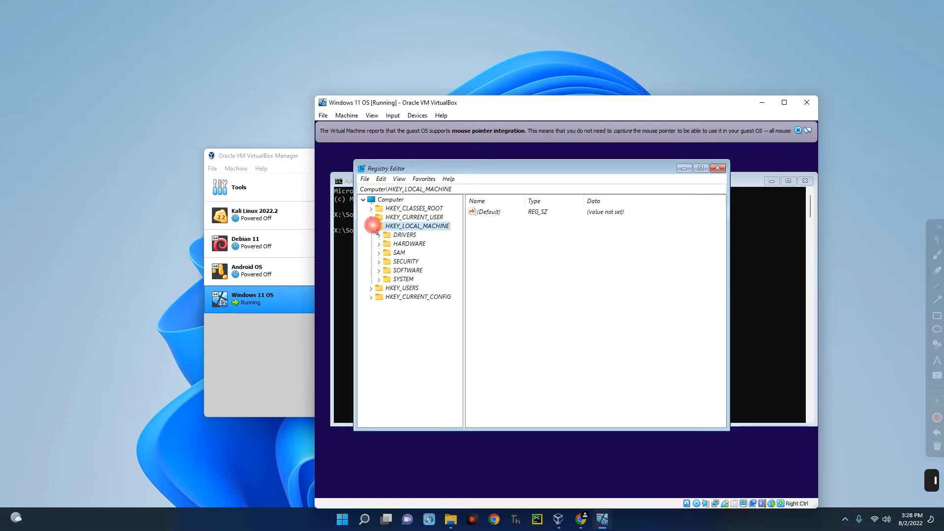
click(378, 279)
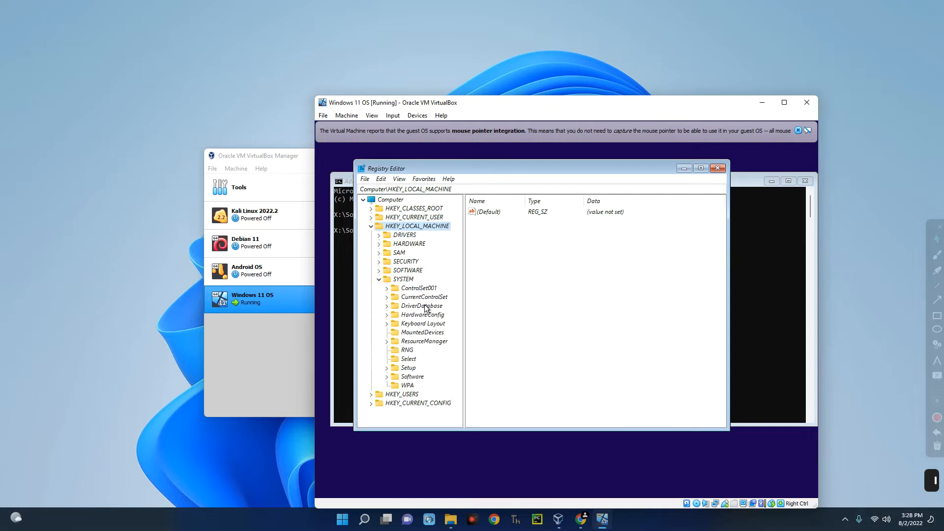
click(386, 369)
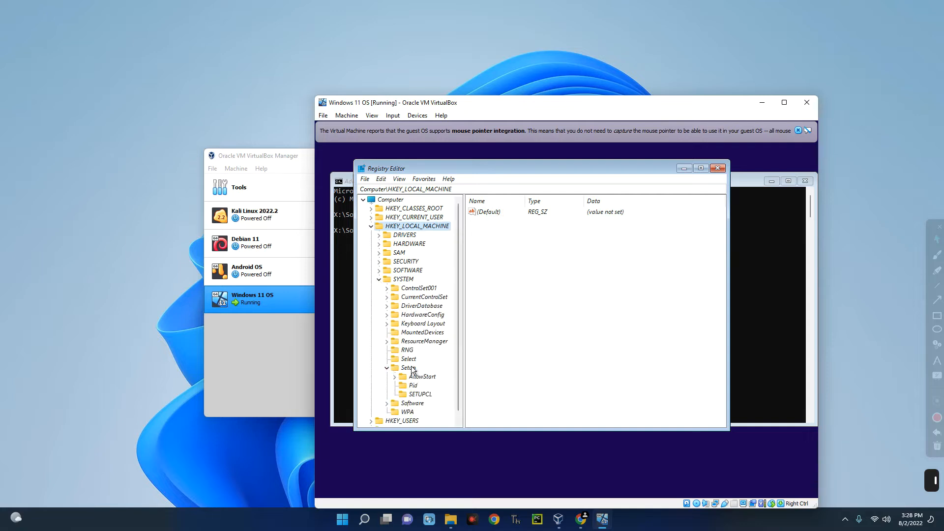
right_click(412, 370)
mouse_move(443, 383)
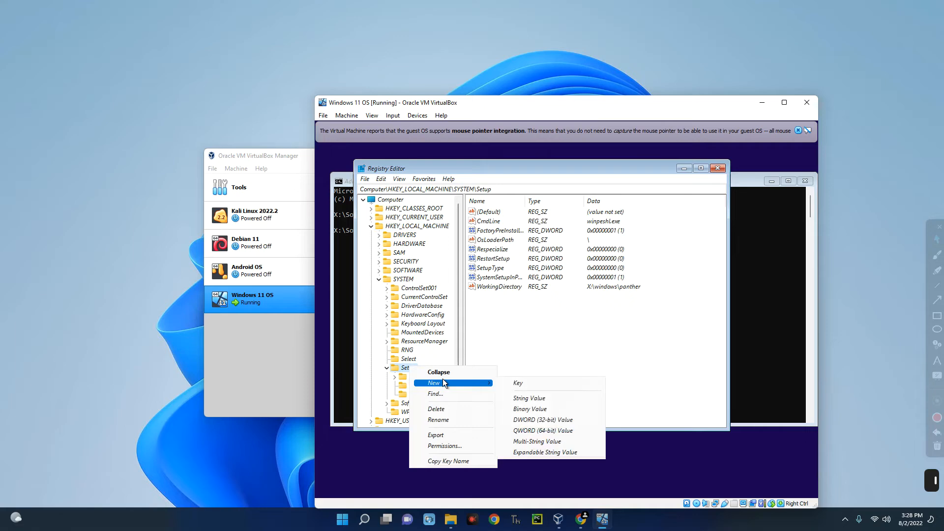
click(529, 380)
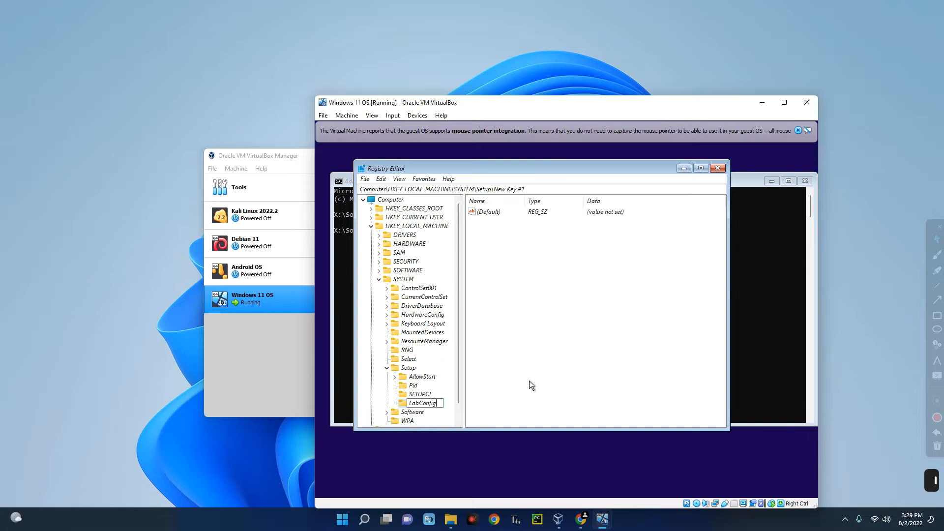
- Rename the new key under HKEY_LOCAL_MACHINE\SYSTEM\Setup to LabConfig
key(Return)
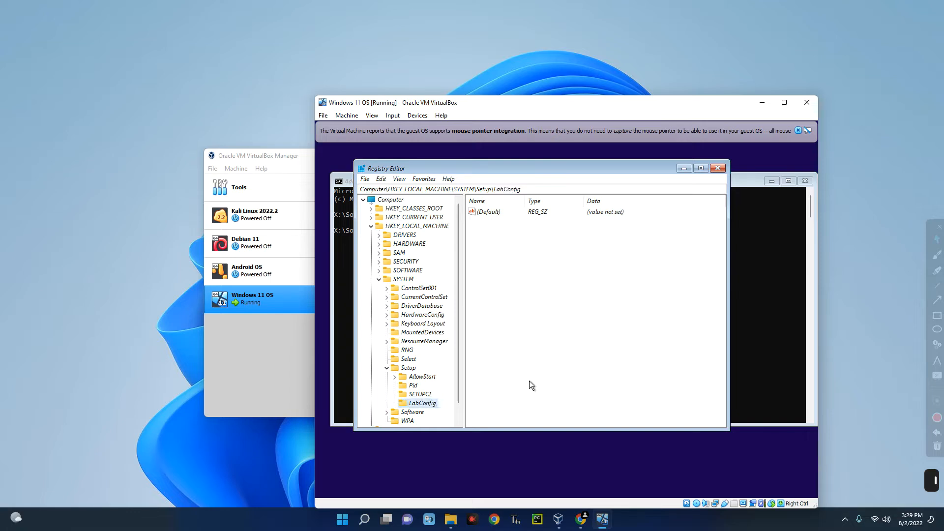
scroll(428, 329, down, 1)
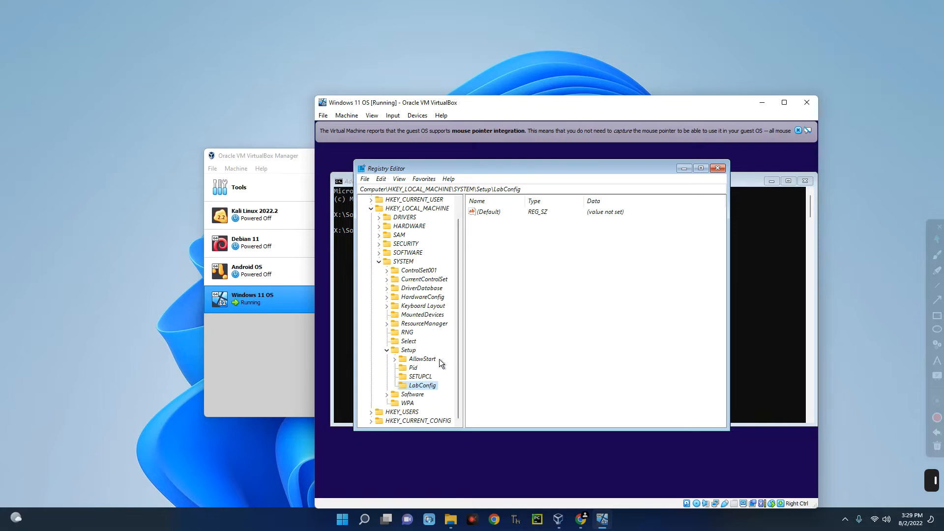
- Add a DWORD (32-bit) value named BypassTPMCheck to LabConfig with data 1
right_click(414, 384)
mouse_move(437, 397)
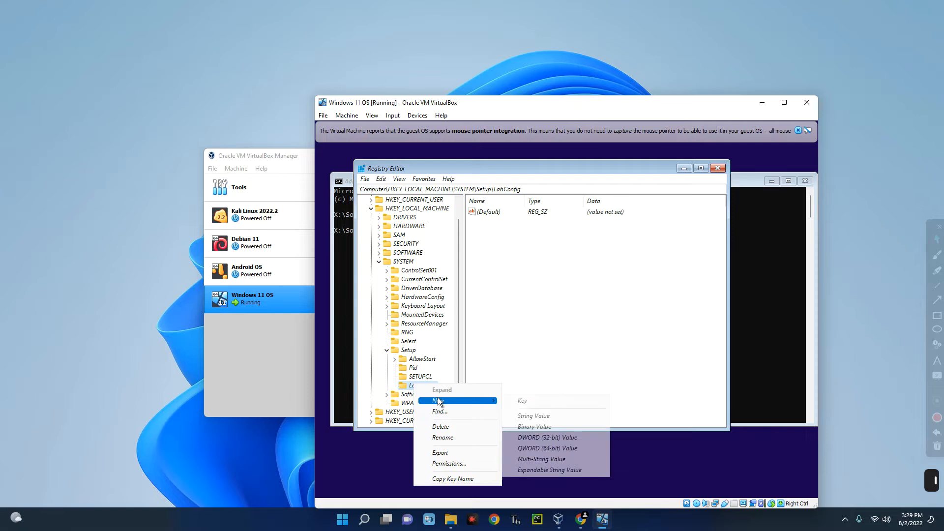
click(543, 438)
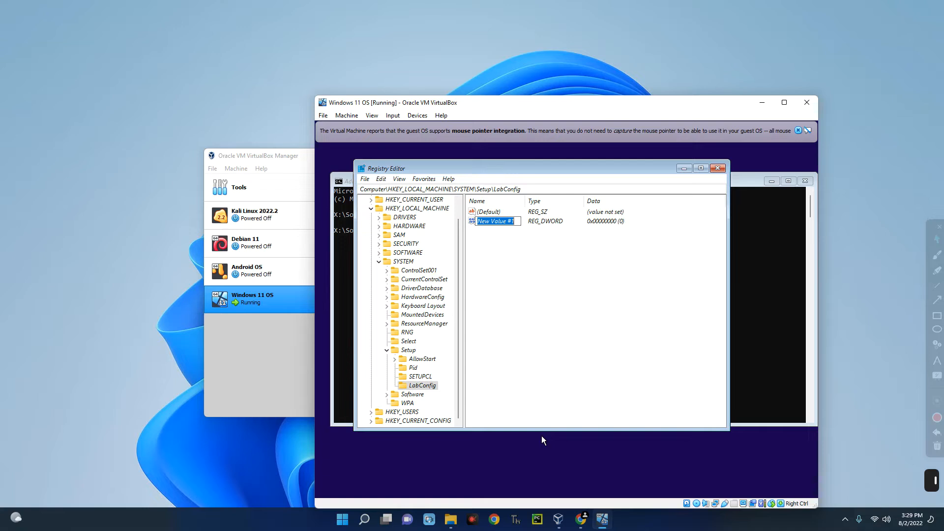
text(BypassTPM)
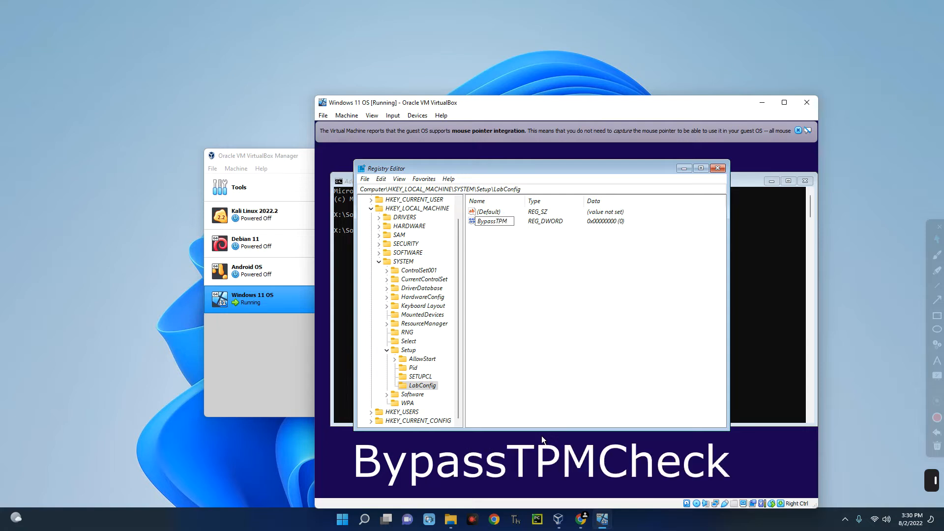
text(Check)
key(Return)
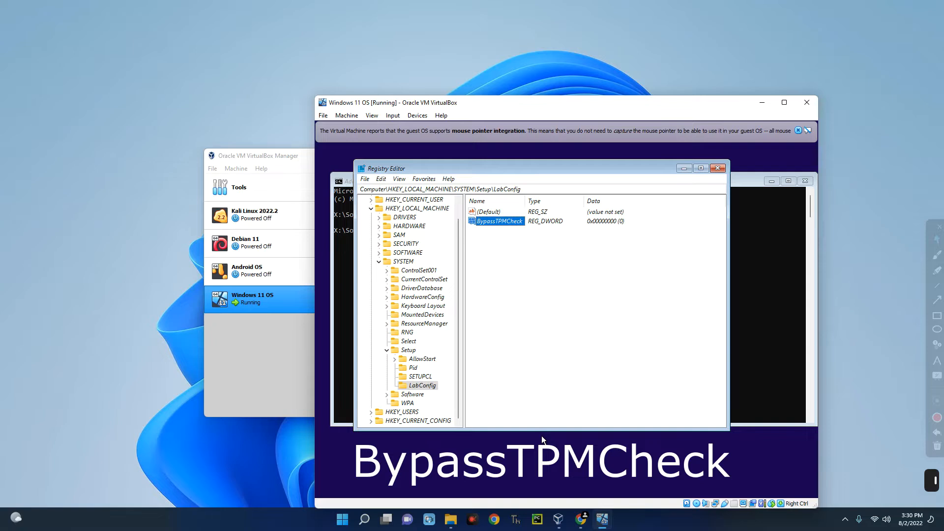
double_click(494, 221)
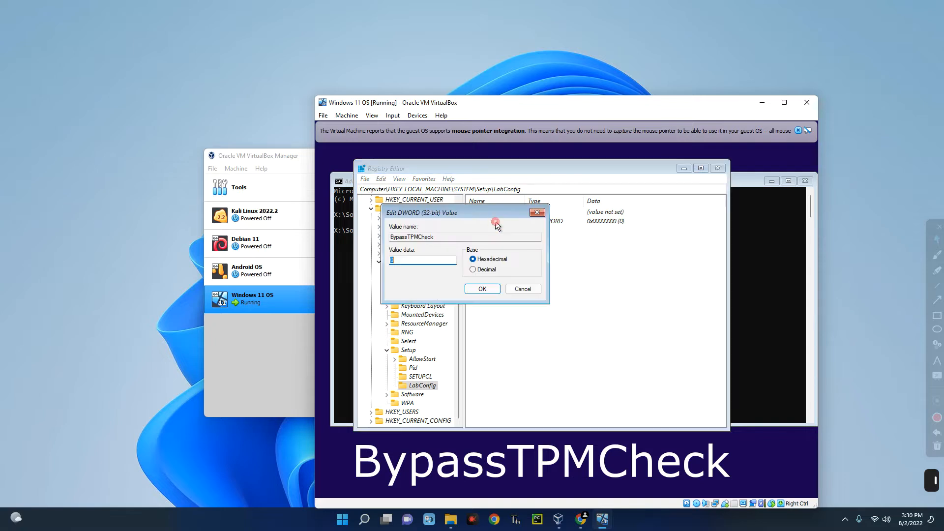
text(1)
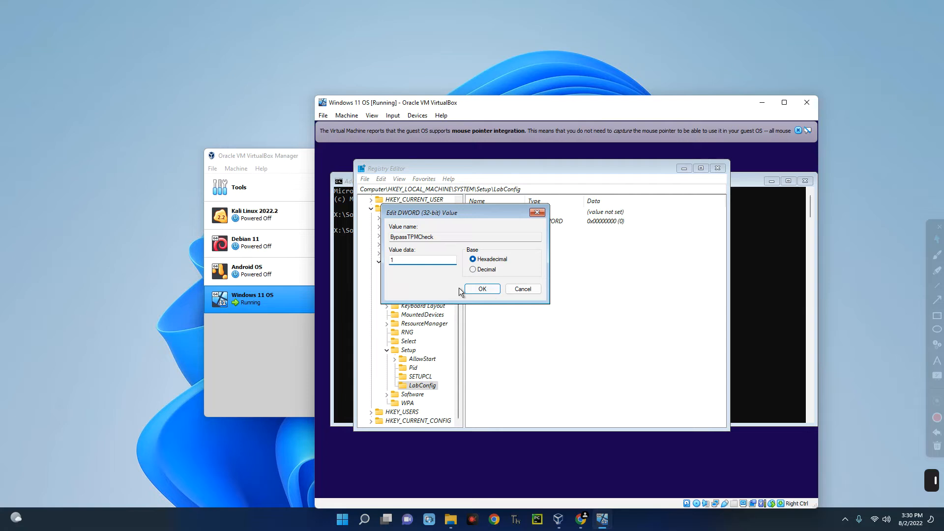
click(475, 291)
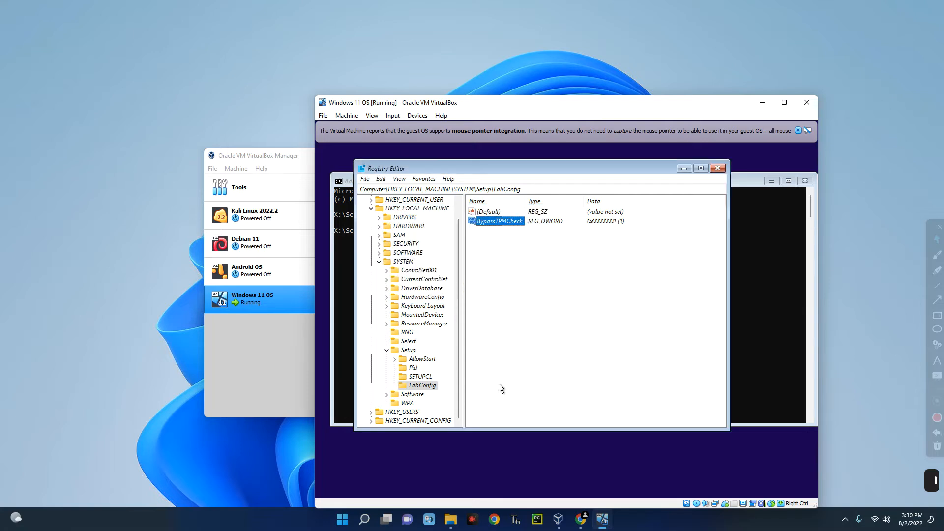
- Add a second DWORD (32-bit) value, BypassSecureBootCheck, to LabConfig with data 1
right_click(425, 385)
mouse_move(455, 398)
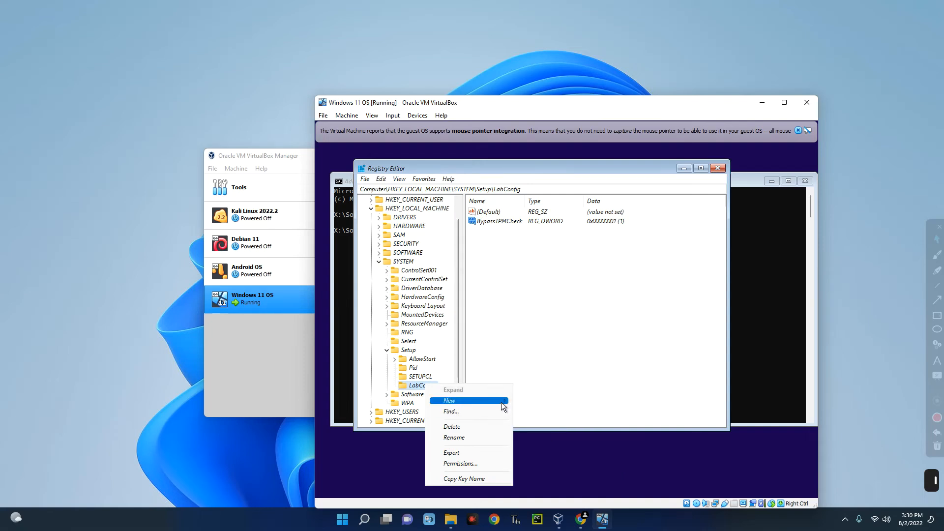
click(554, 436)
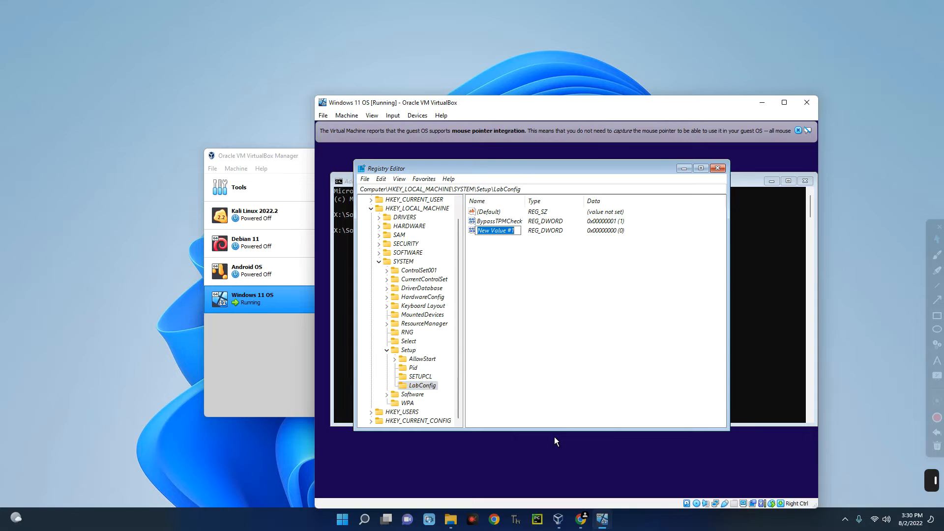
text(BypassSecureBootCheck)
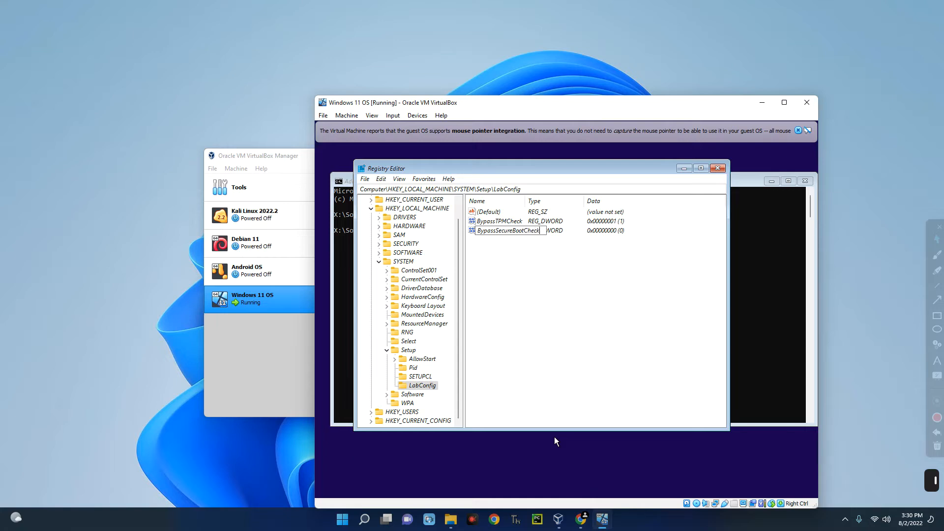
key(Return)
double_click(497, 230)
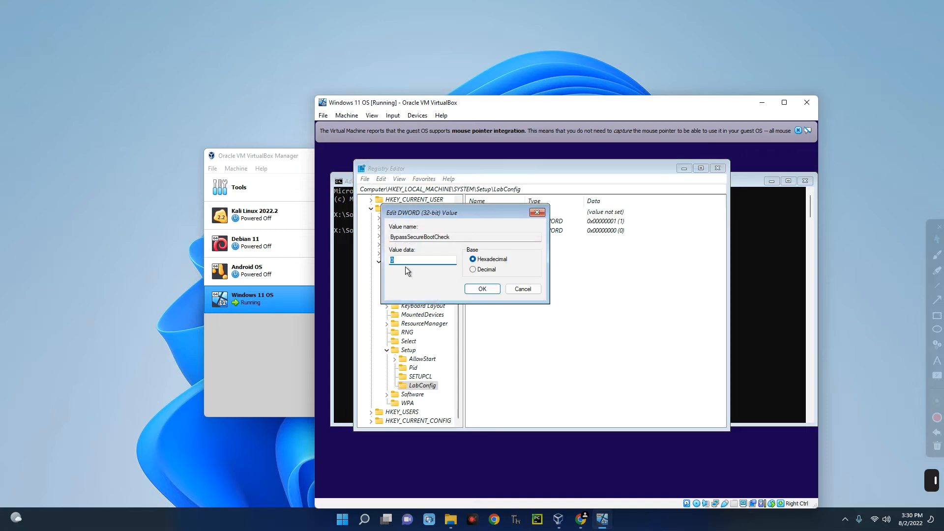
key(Return)
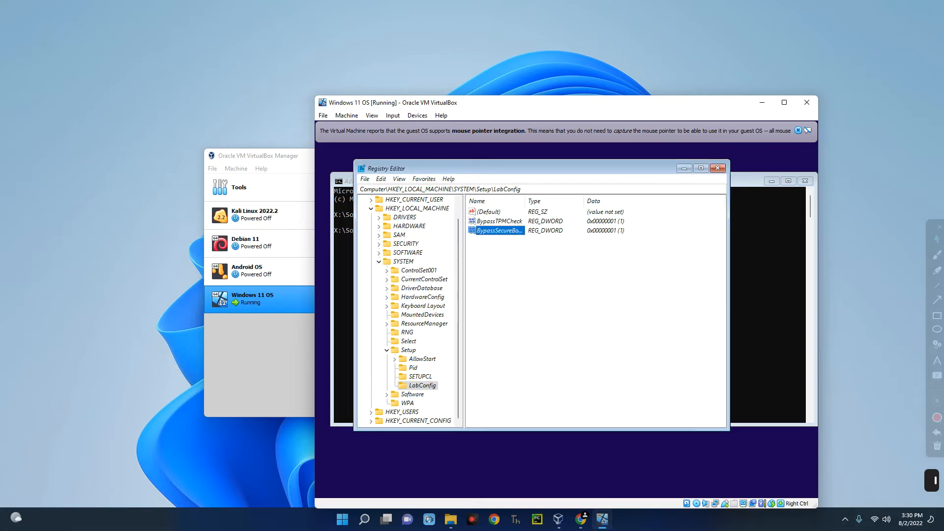
- Create the DWORD (32-bit) value BypassRamCheck in LabConfig and set its data to 1
right_click(410, 386)
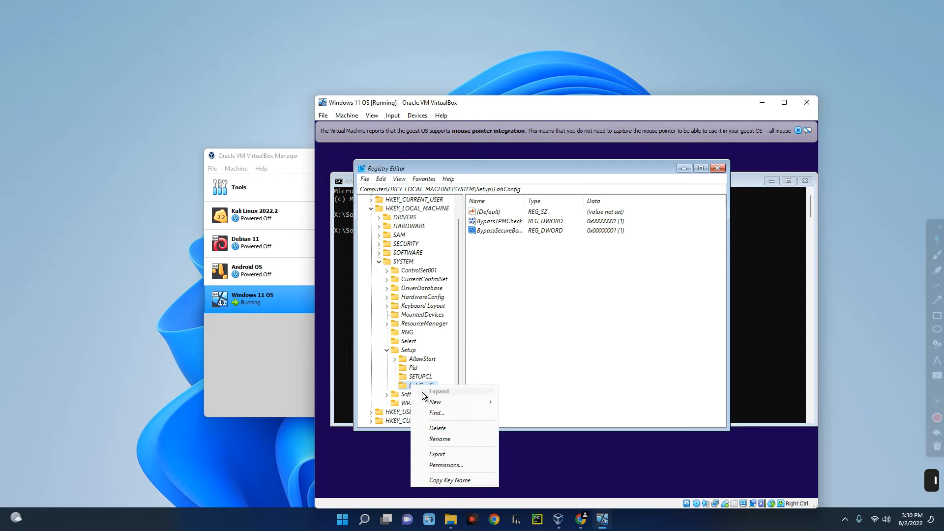
mouse_move(440, 402)
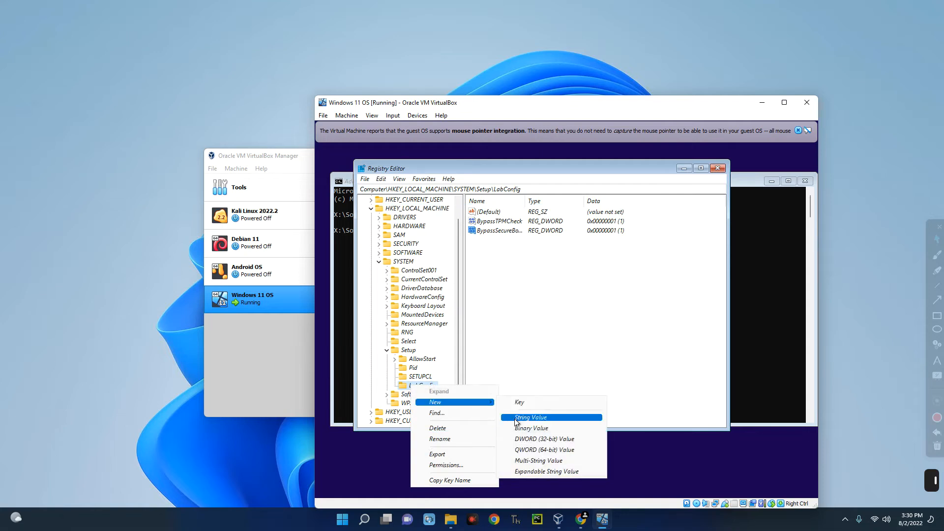
click(531, 437)
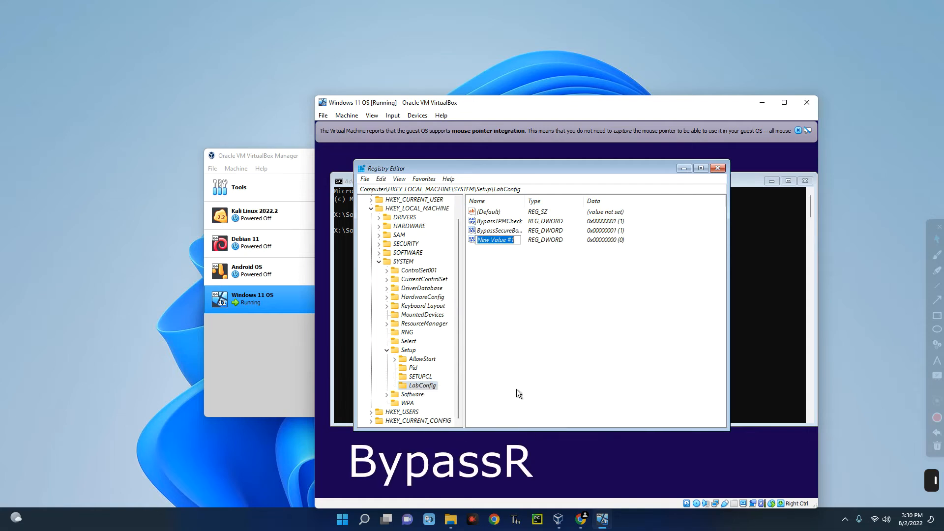
text(BypassRamCheck)
key(Return)
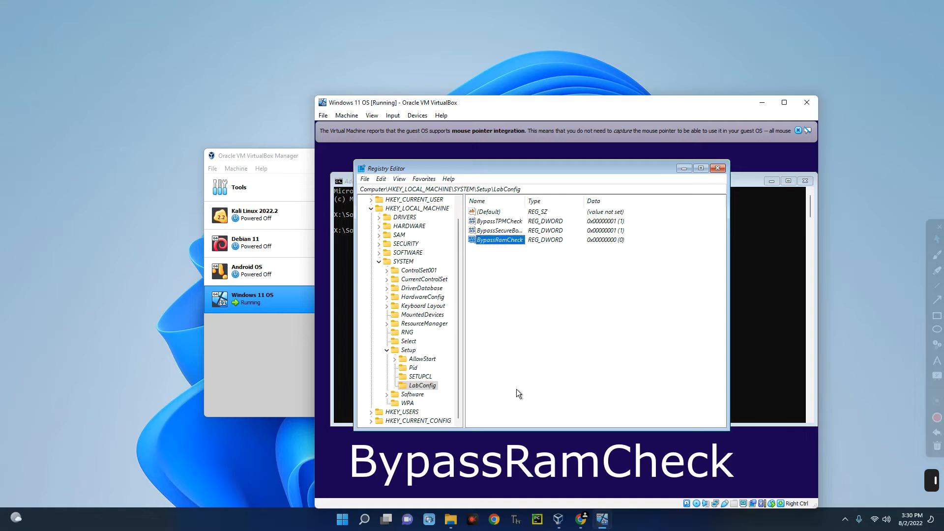
click(519, 271)
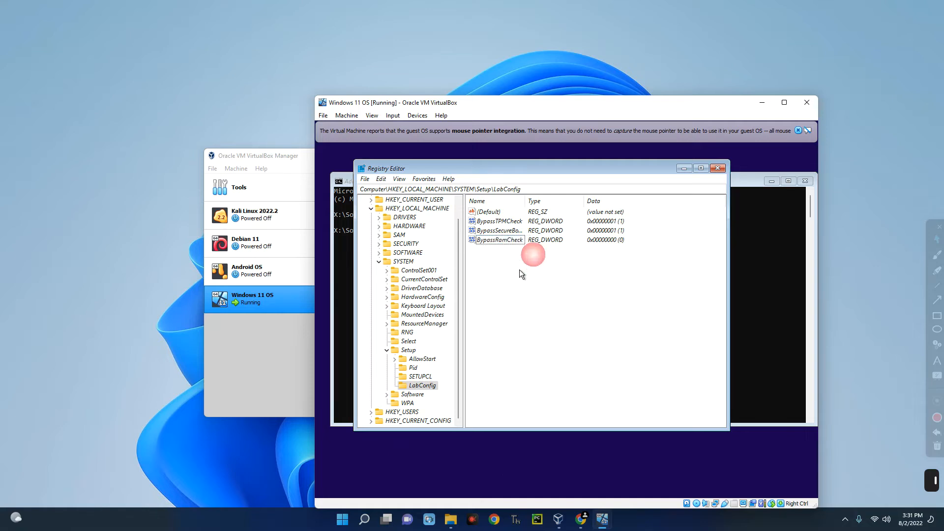
drag(532, 226, 611, 250)
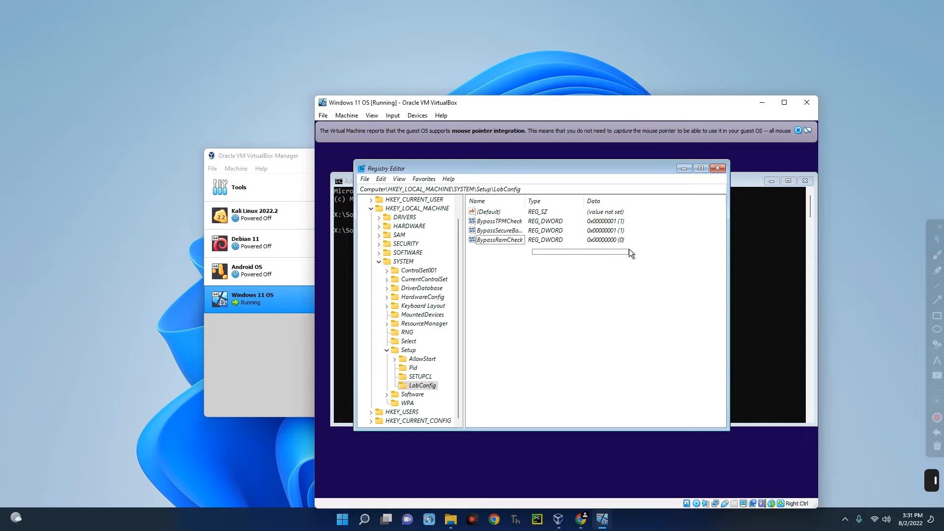
drag(629, 248, 622, 253)
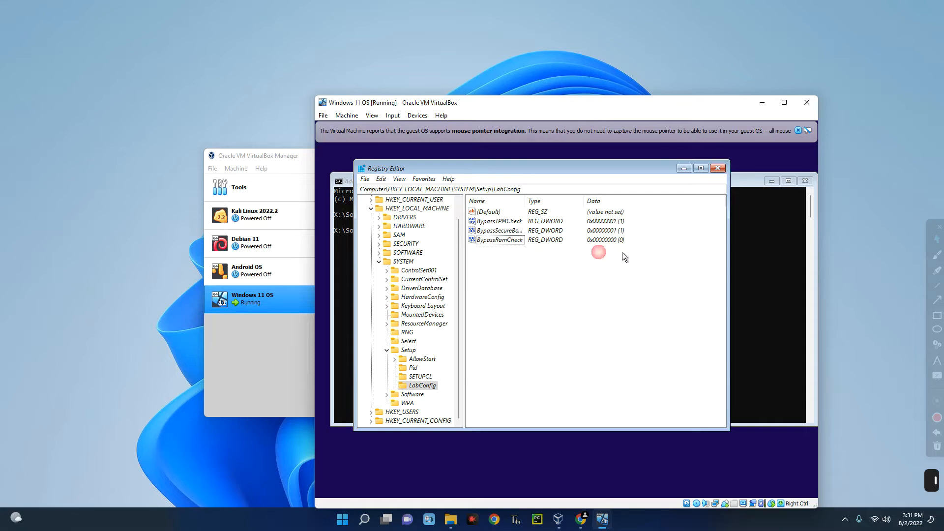
double_click(507, 241)
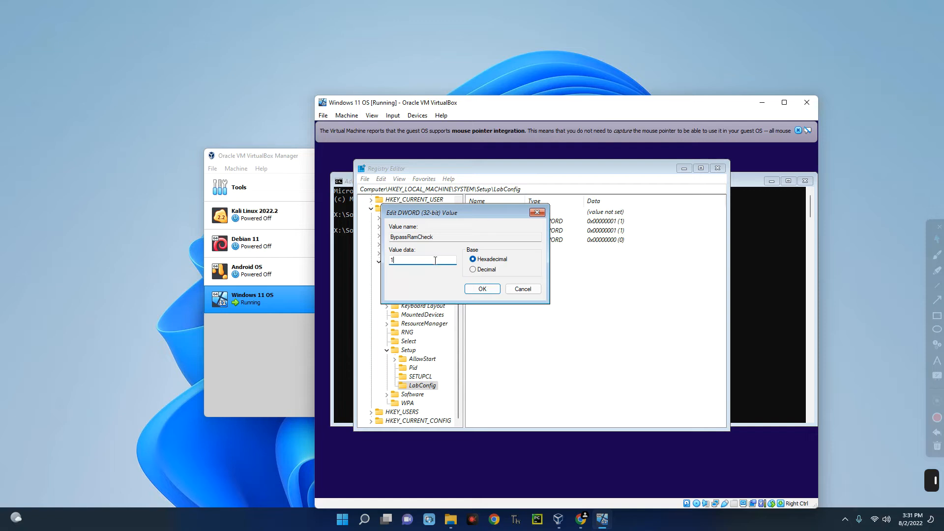
click(488, 288)
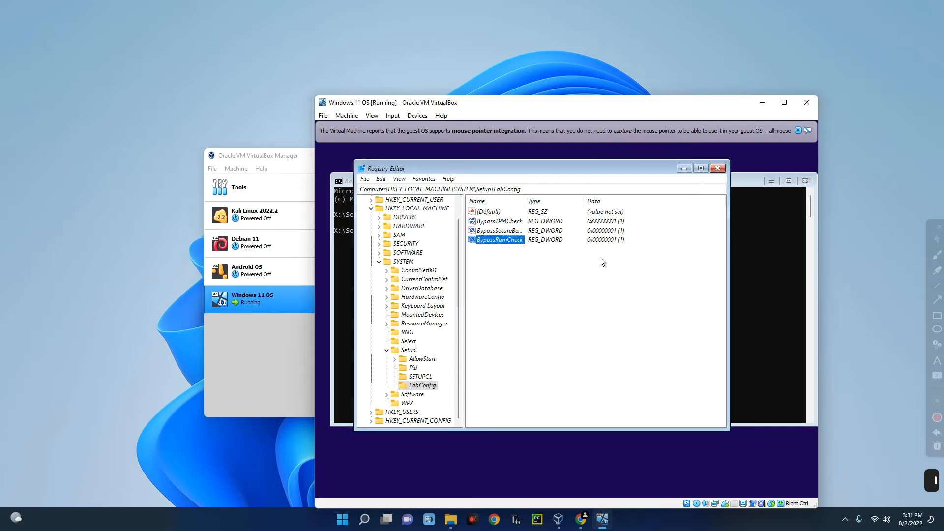
drag(628, 250, 621, 222)
click(638, 271)
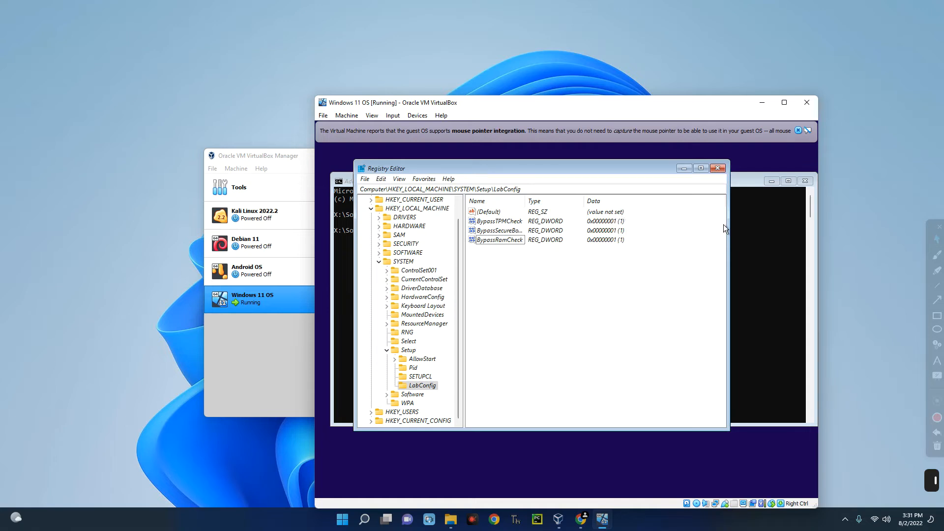
- Close Registry Editor and the command prompt, then start installing Windows without a product key
click(717, 169)
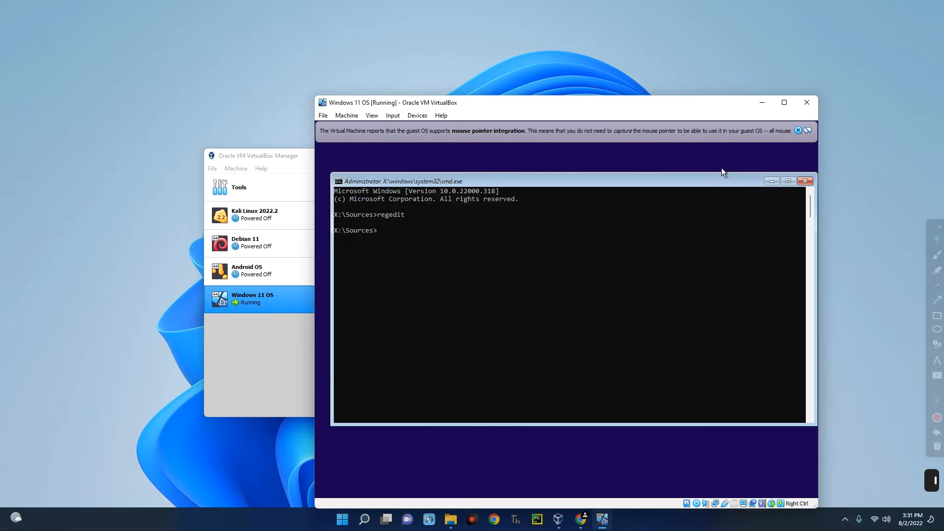
click(809, 181)
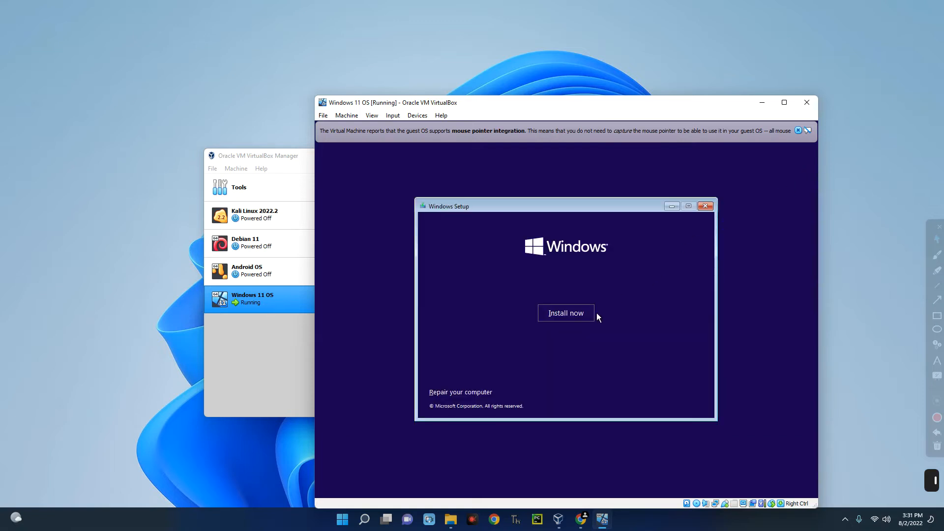
click(560, 317)
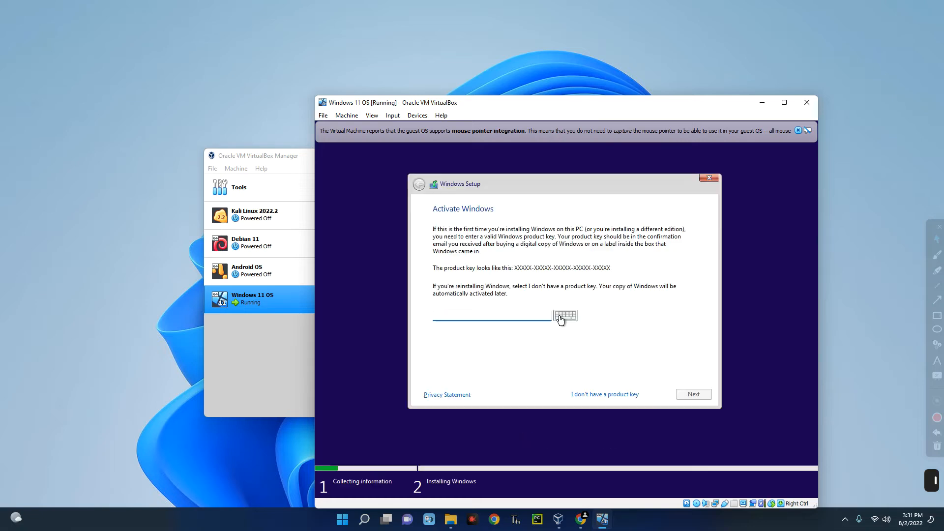
click(593, 396)
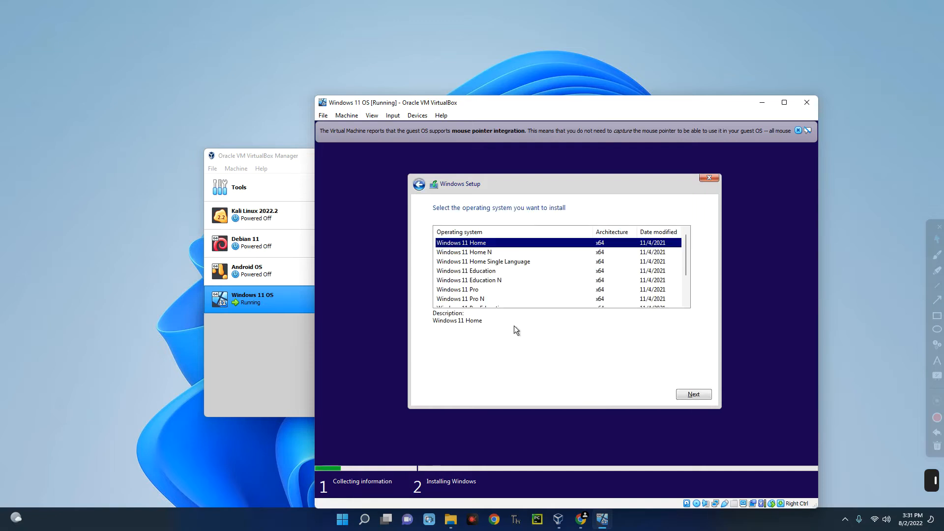
- Choose the Windows 11 Pro edition and accept the license terms
click(482, 290)
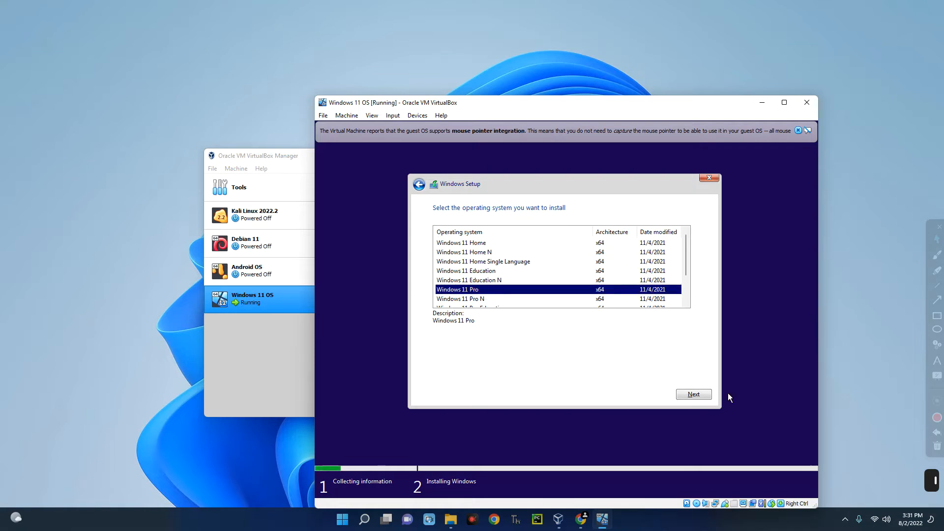
click(698, 394)
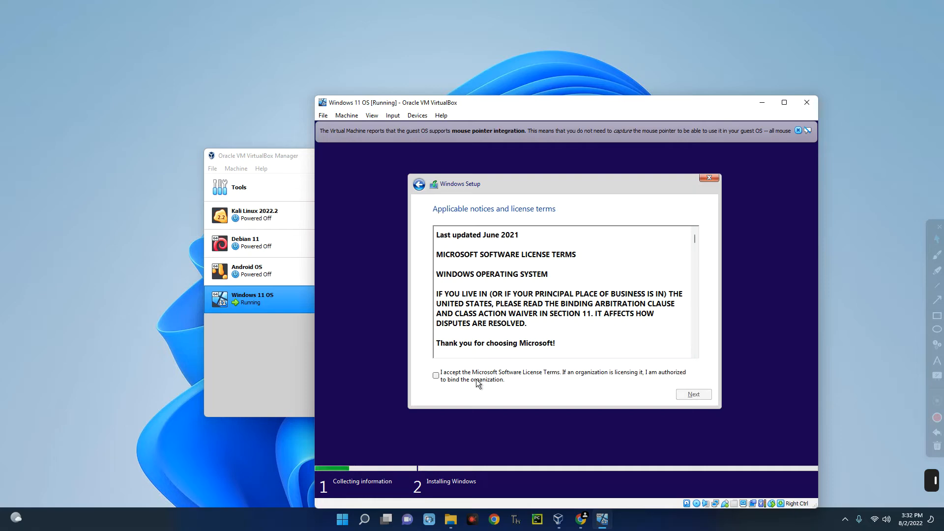
click(436, 376)
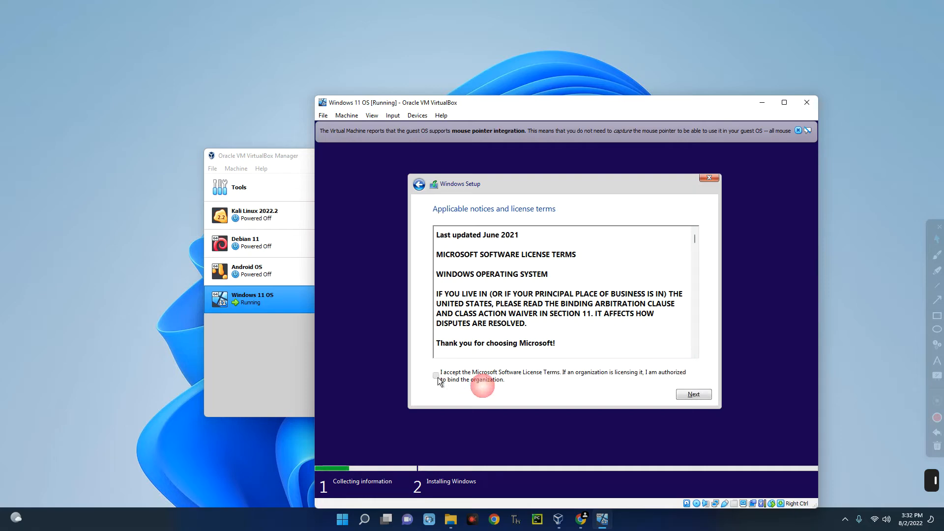
click(692, 393)
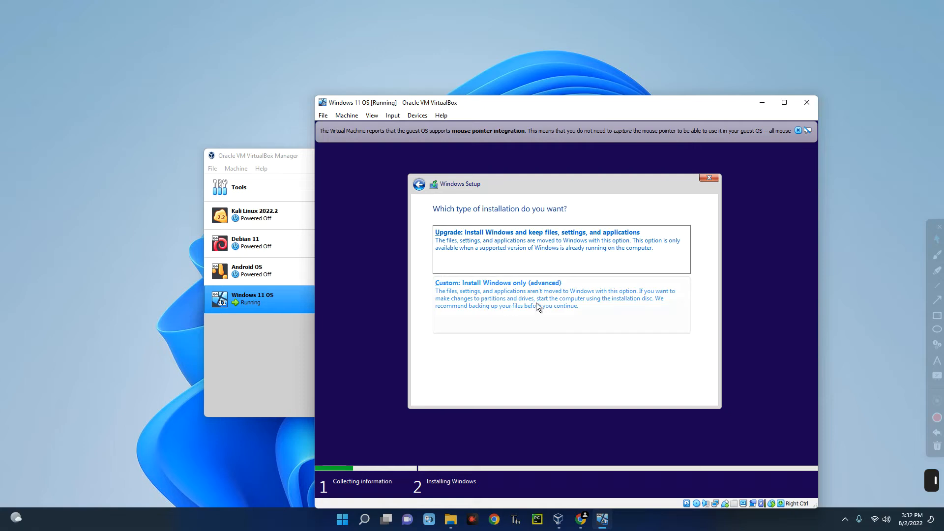
- Choose the custom Windows-only install and install onto Drive 0 Unallocated Space
click(498, 314)
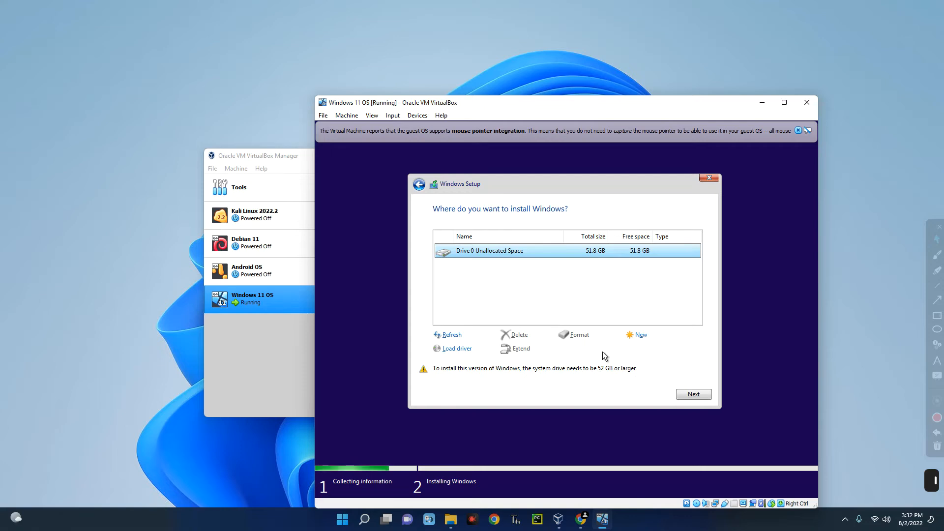
click(686, 396)
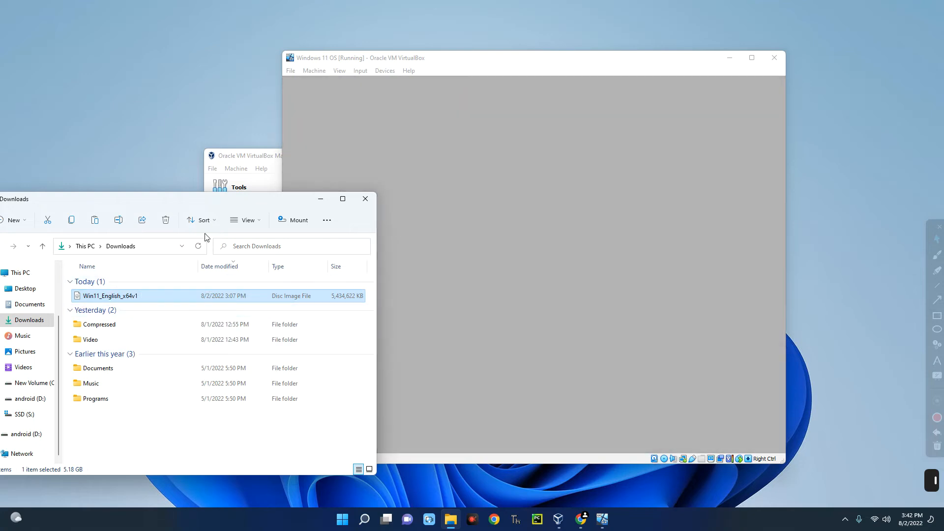
- Minimize the host Downloads window and confirm United States as the country in the VM
drag(188, 204, 211, 220)
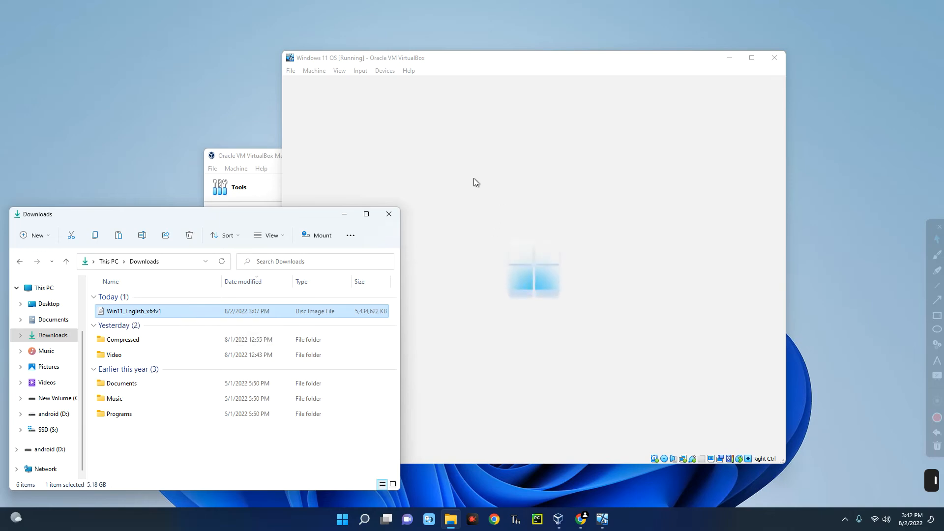
click(459, 175)
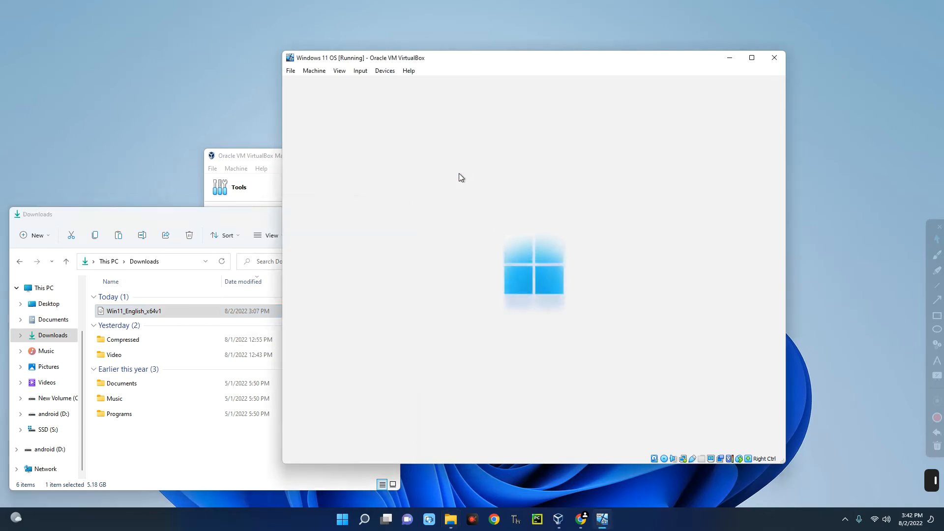
click(227, 216)
click(344, 214)
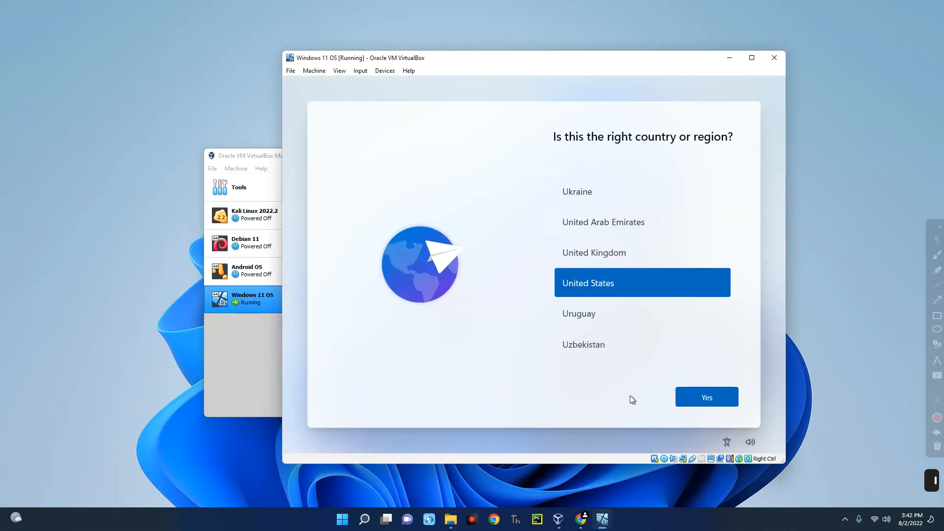
click(701, 400)
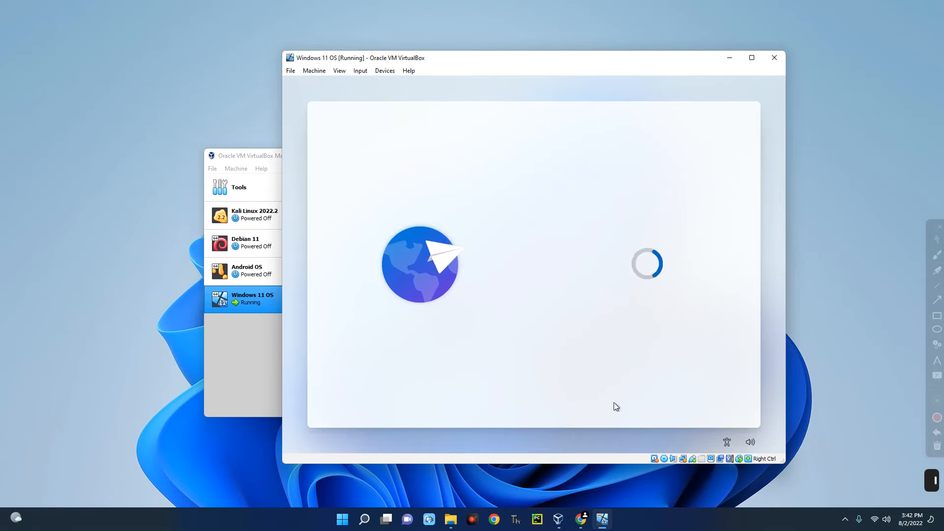
- Keep the suggested keyboard, skip a second layout, and enter the account name and password
click(698, 397)
click(687, 399)
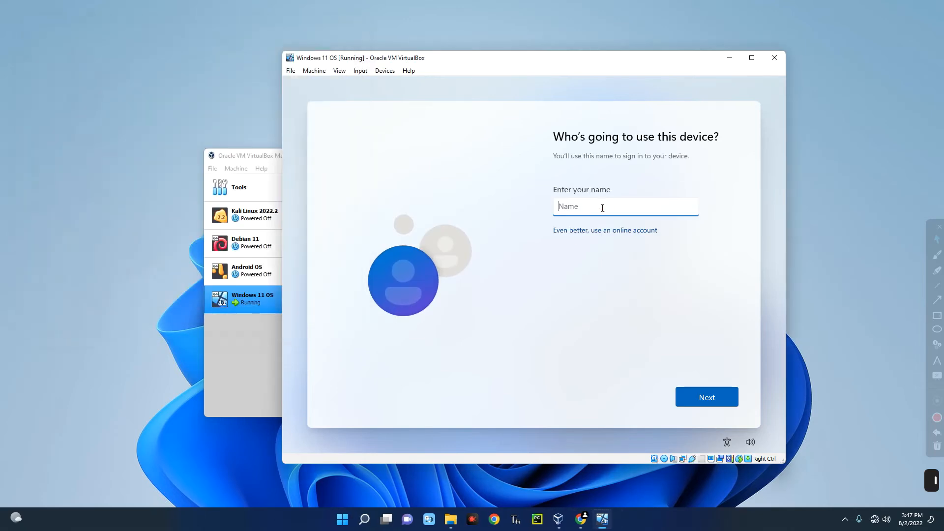
text(Everything Tech)
click(695, 398)
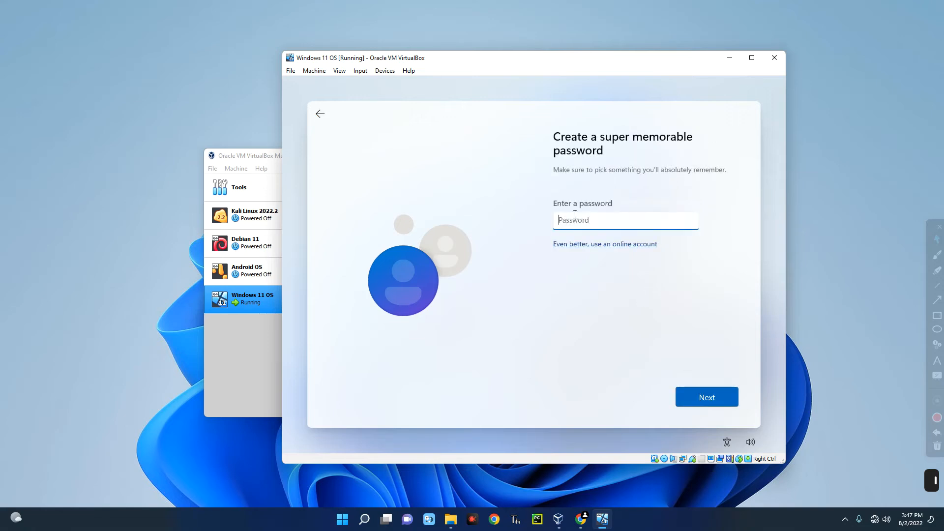
text(123456789)
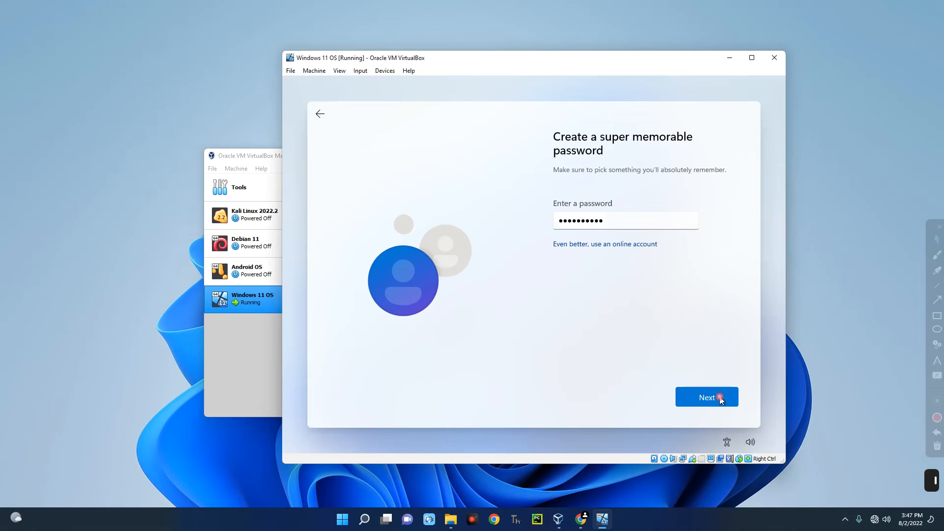
click(719, 396)
text(123456789)
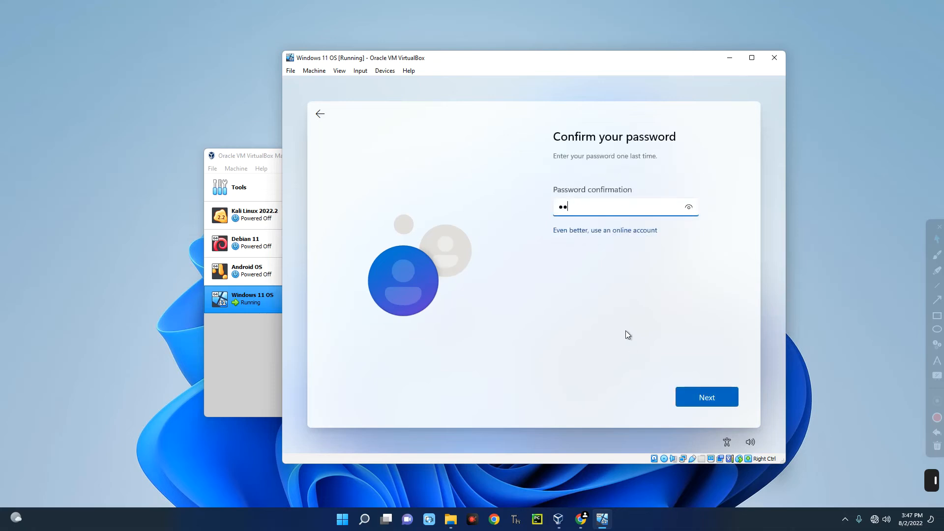
click(698, 400)
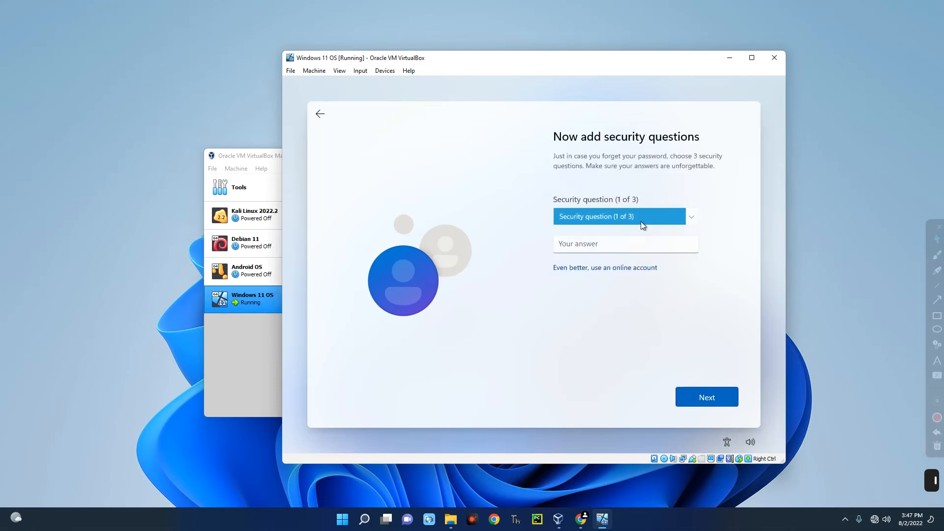
- Pick the first pet's name security question and enter its answer
click(667, 213)
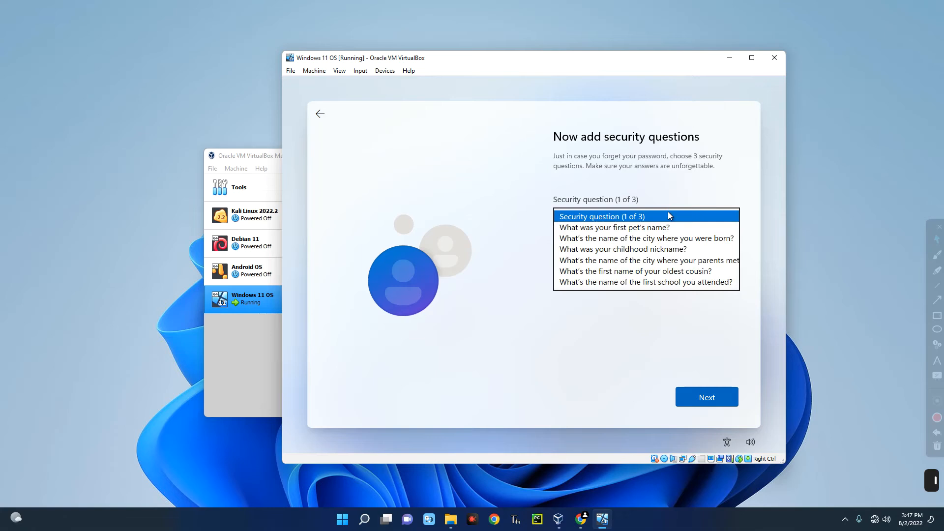
click(667, 227)
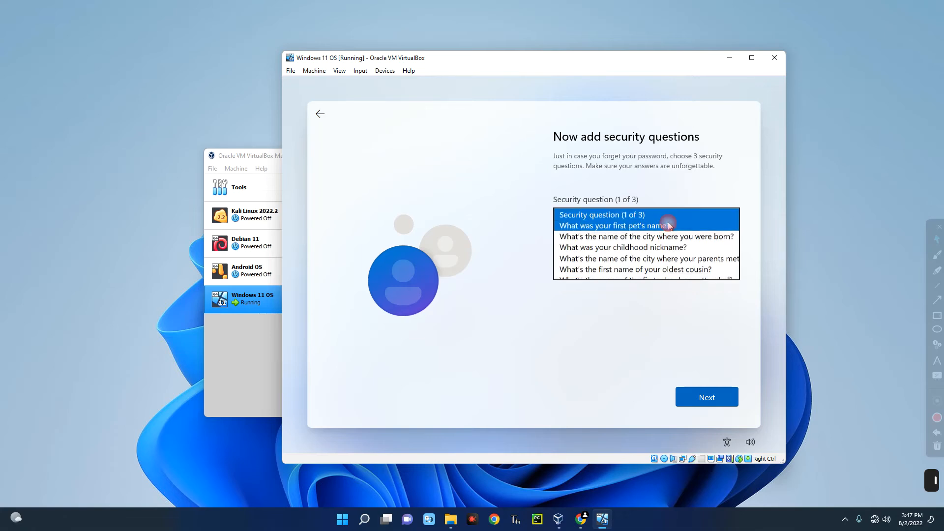
click(616, 246)
text(B)
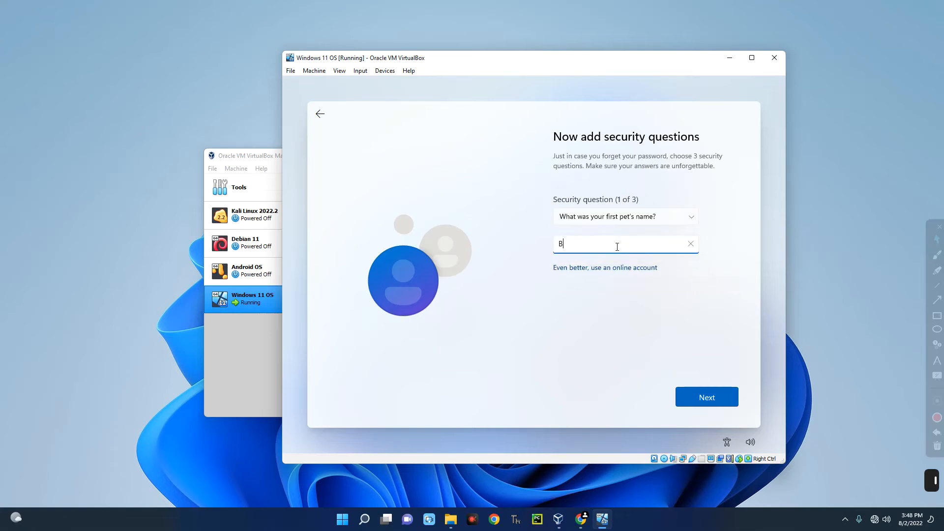
click(702, 389)
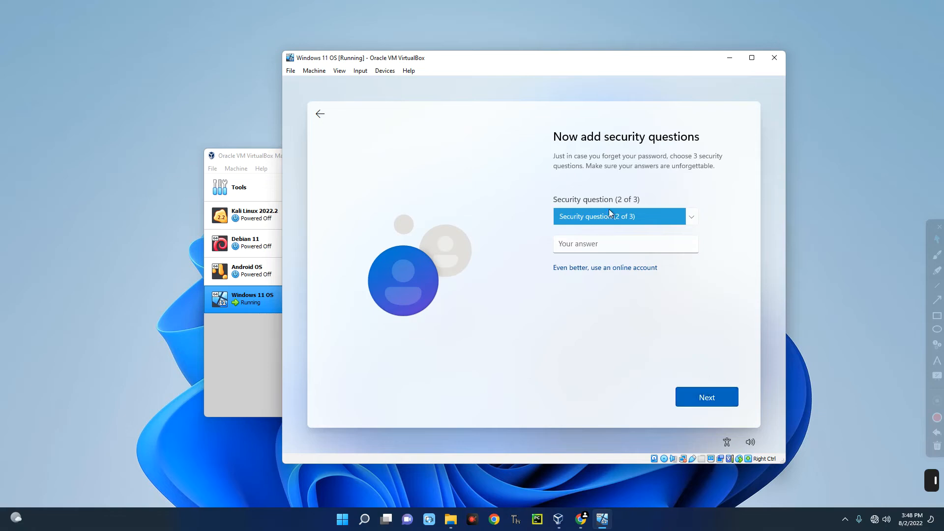
click(705, 398)
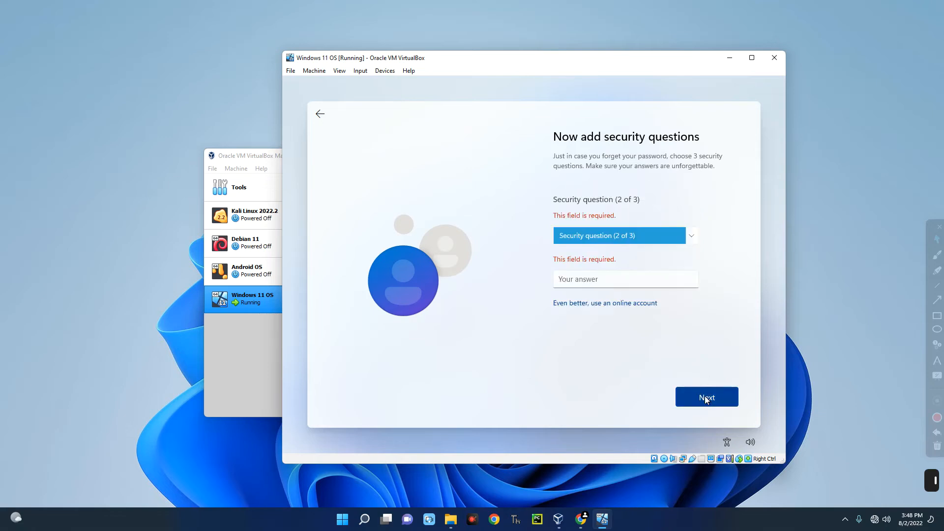
- Pick the birth-city and childhood-nickname security questions, answer them, and submit
click(623, 229)
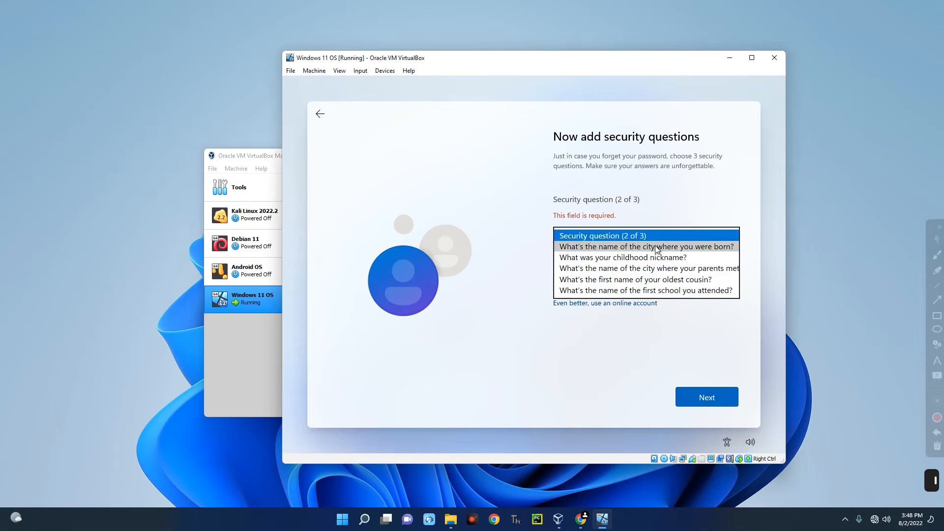
click(657, 249)
click(623, 279)
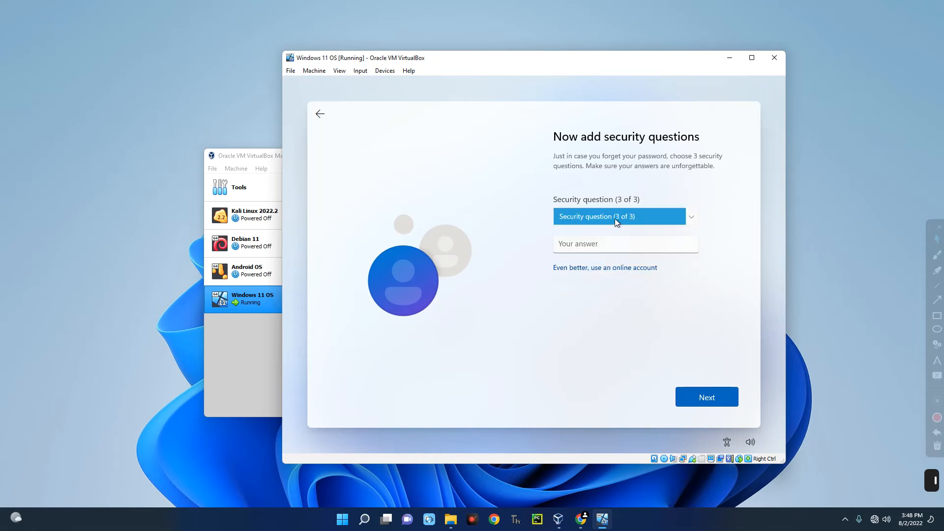
click(616, 223)
click(614, 228)
click(587, 244)
text(Everything Tech)
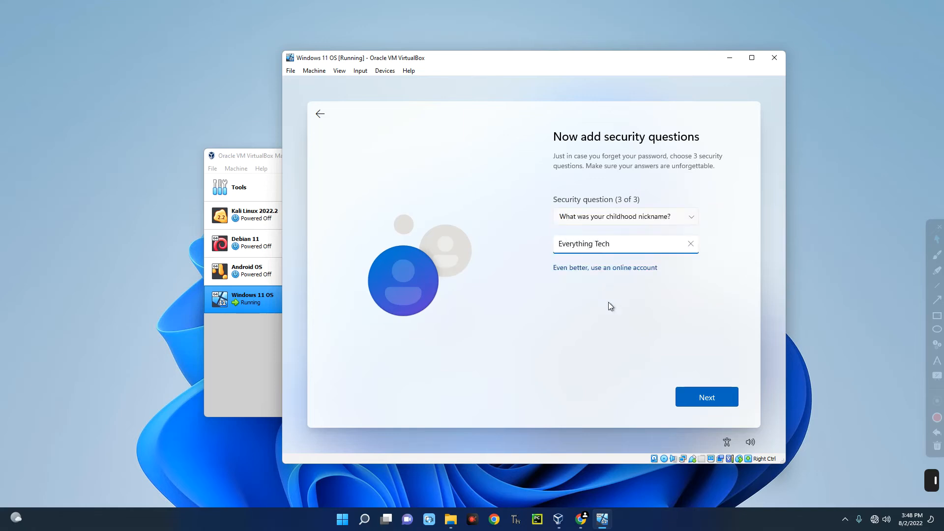
click(706, 399)
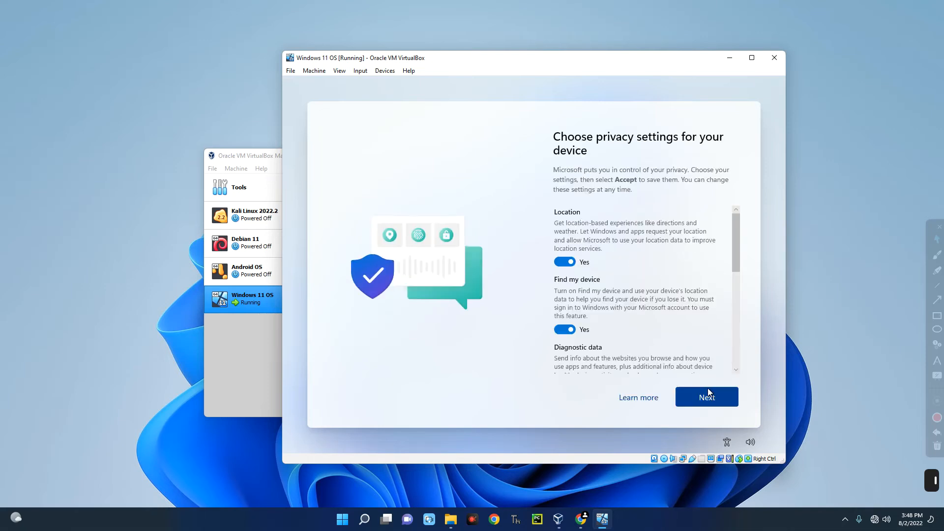
- Page through the privacy options and accept the defaults
click(704, 393)
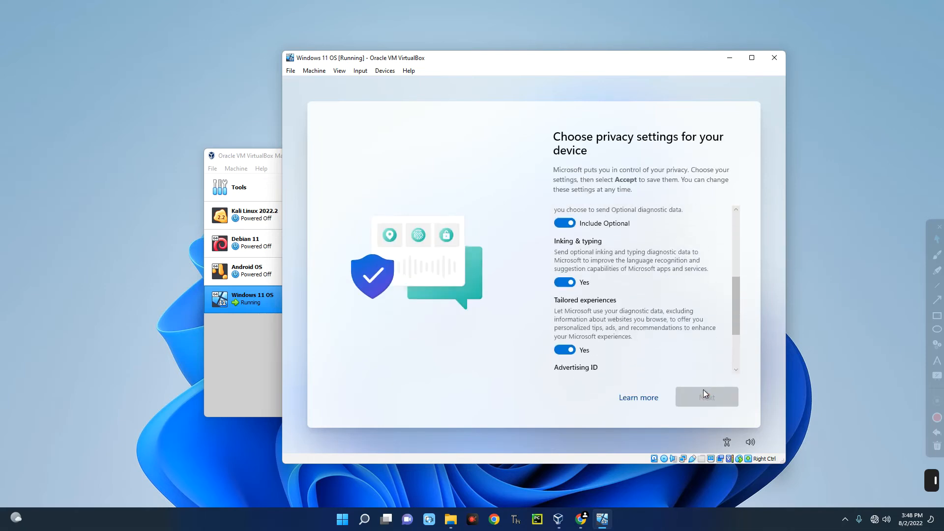
click(695, 398)
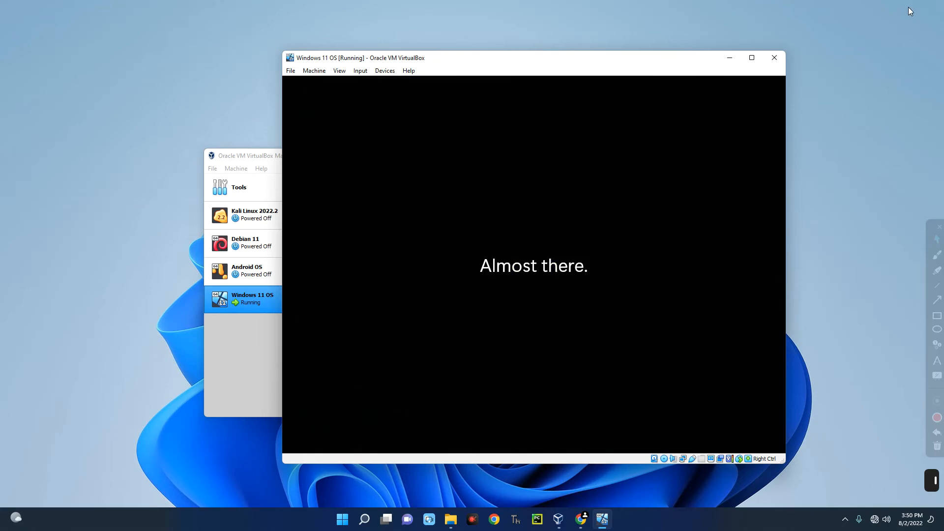
- Dismiss the Start menu on the new Windows 11 desktop and maximize the VM window
key(super)
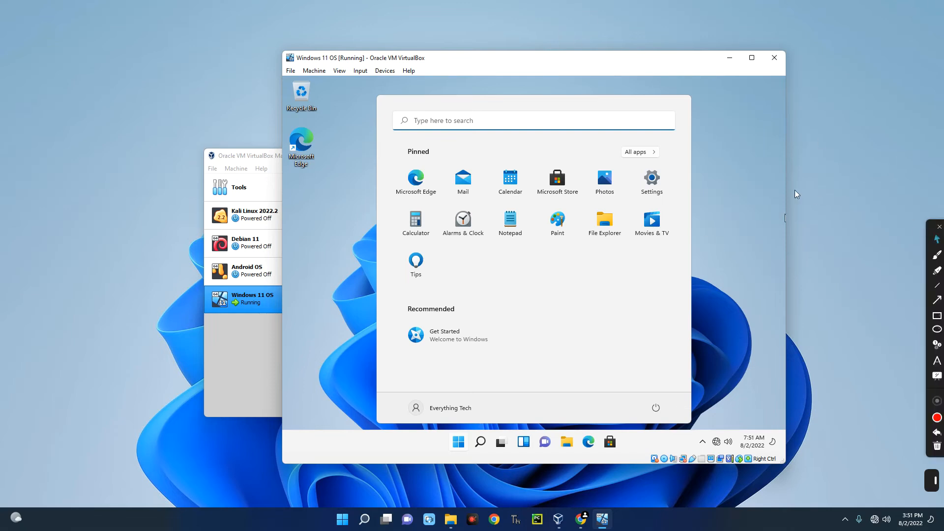
click(743, 157)
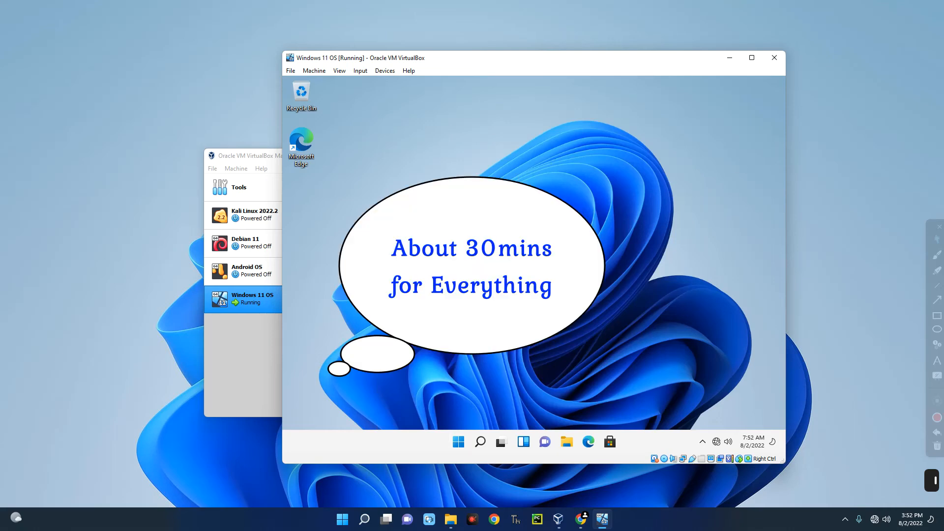
click(751, 57)
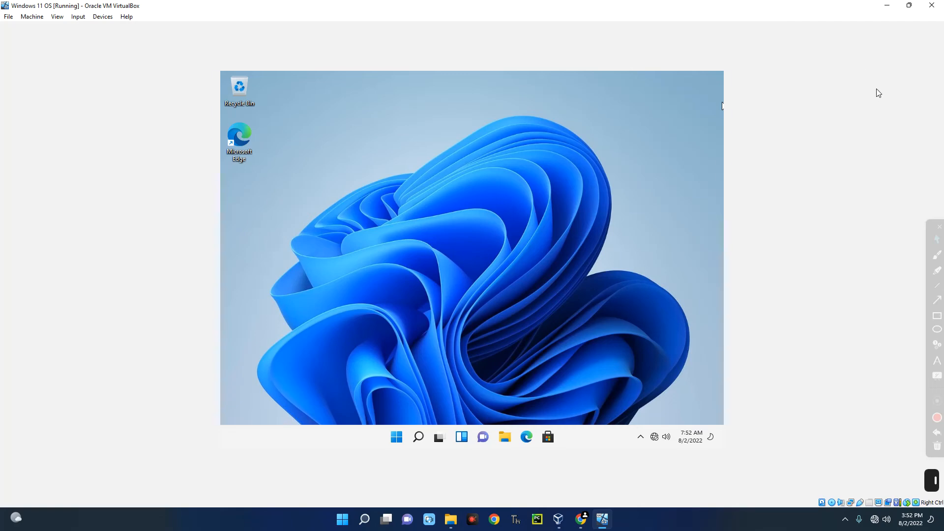
- Restore the VM window and insert the Guest Additions CD image into the guest
click(909, 4)
click(392, 71)
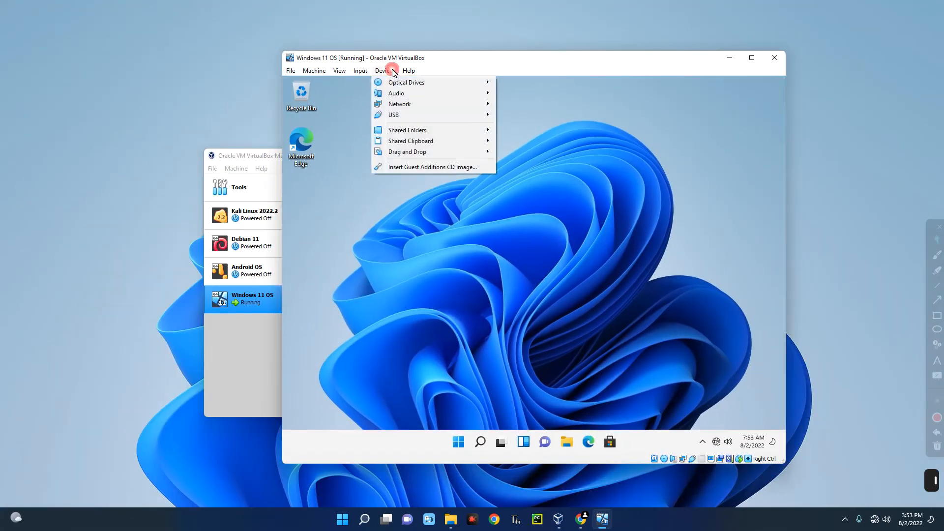
click(411, 167)
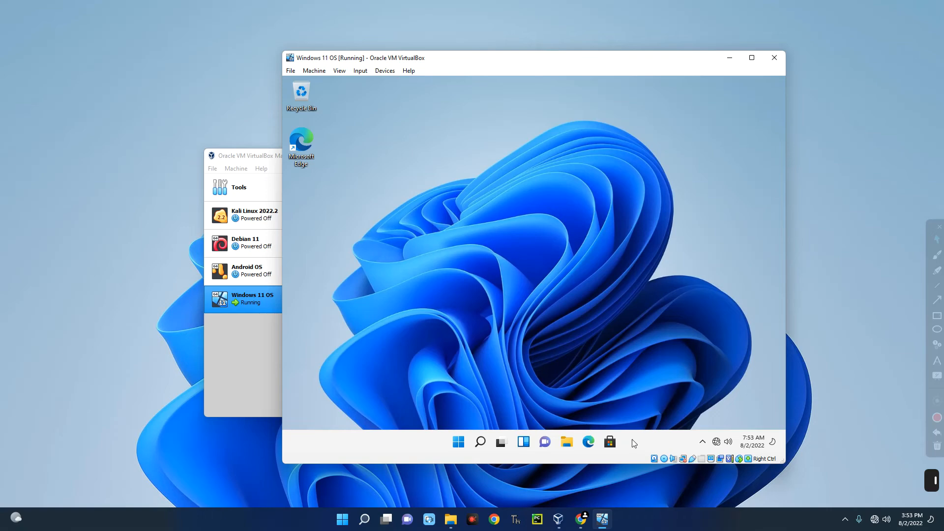
- In the guest's File Explorer, open the Guest Additions CD drive and run VBoxWindowsAdditions
click(565, 440)
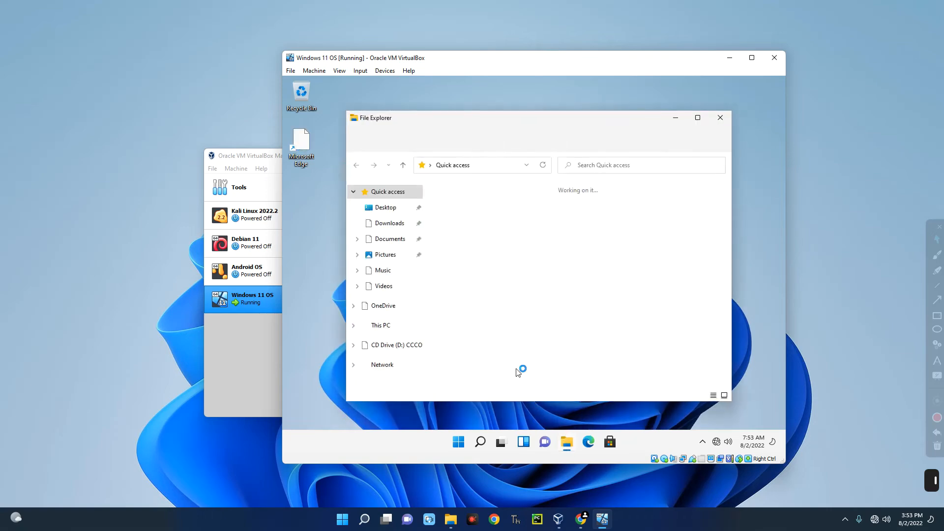
click(380, 327)
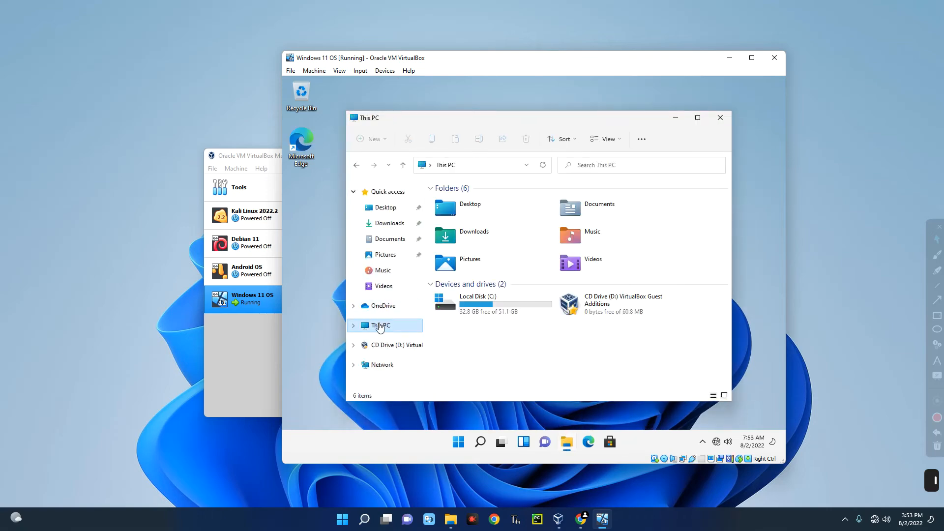
double_click(615, 310)
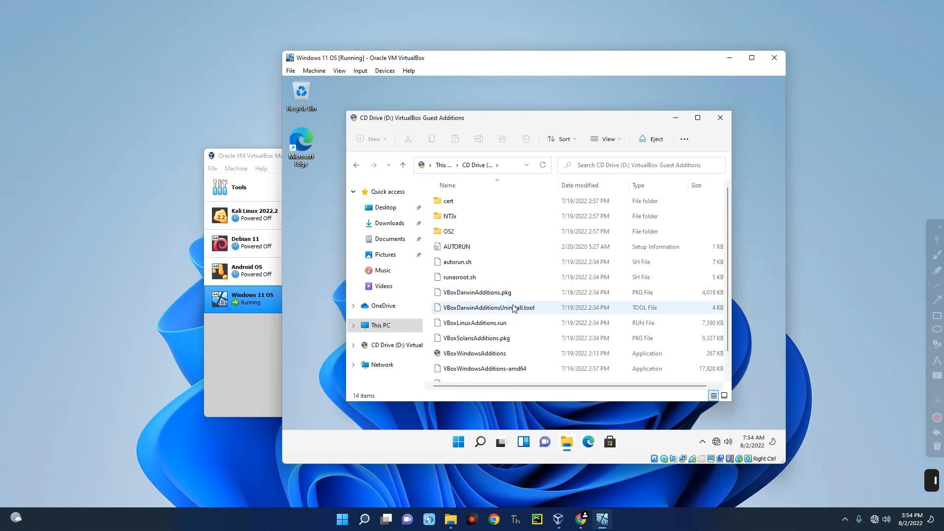
scroll(534, 310, down, 1)
scroll(522, 302, up, 1)
scroll(536, 319, down, 1)
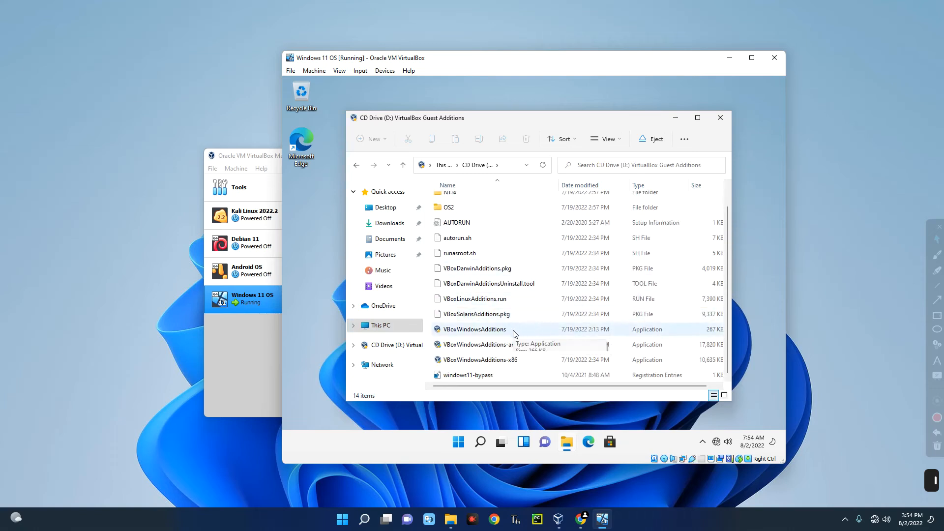
double_click(513, 330)
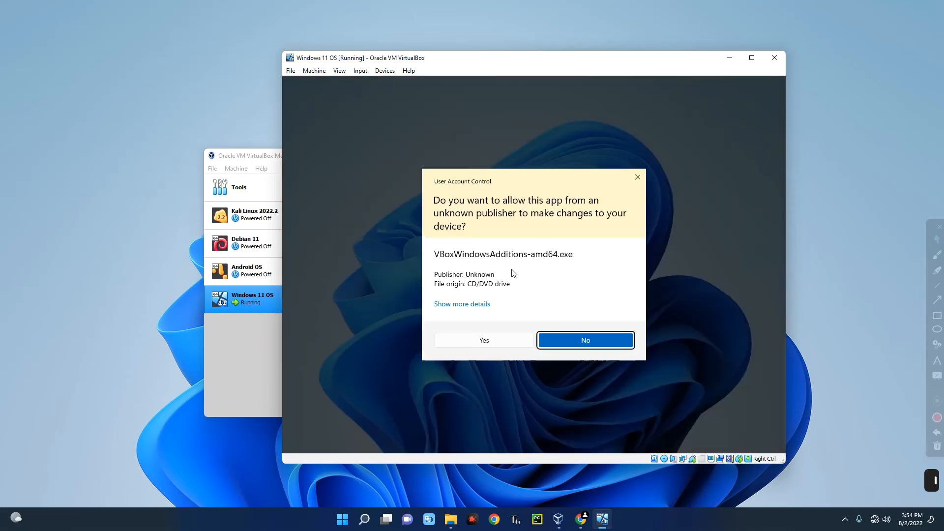
- Approve UAC, install Guest Additions 6.1.36 with default folder and components, and reboot now
click(481, 341)
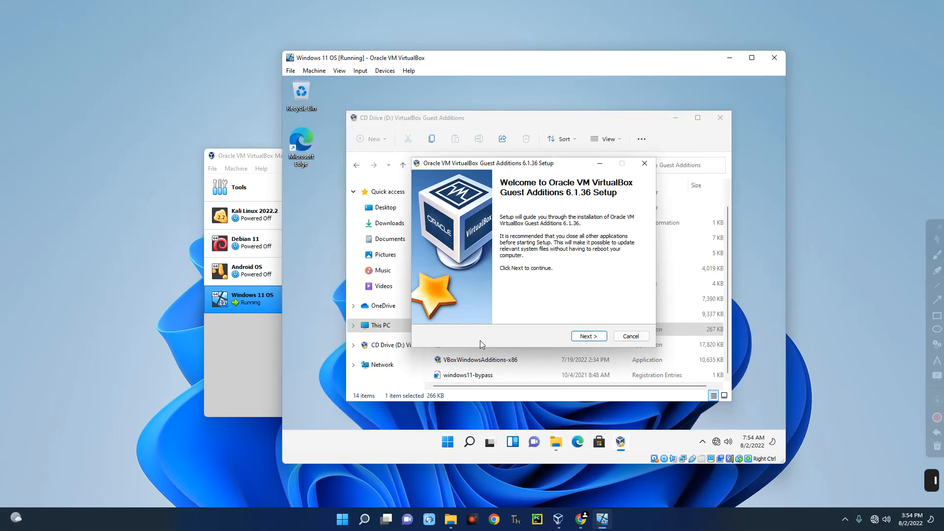
click(592, 338)
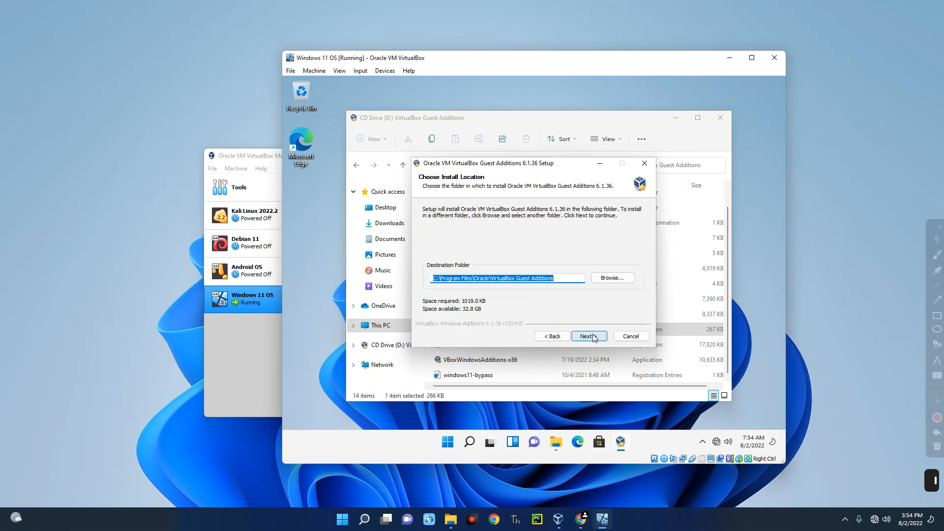
click(593, 337)
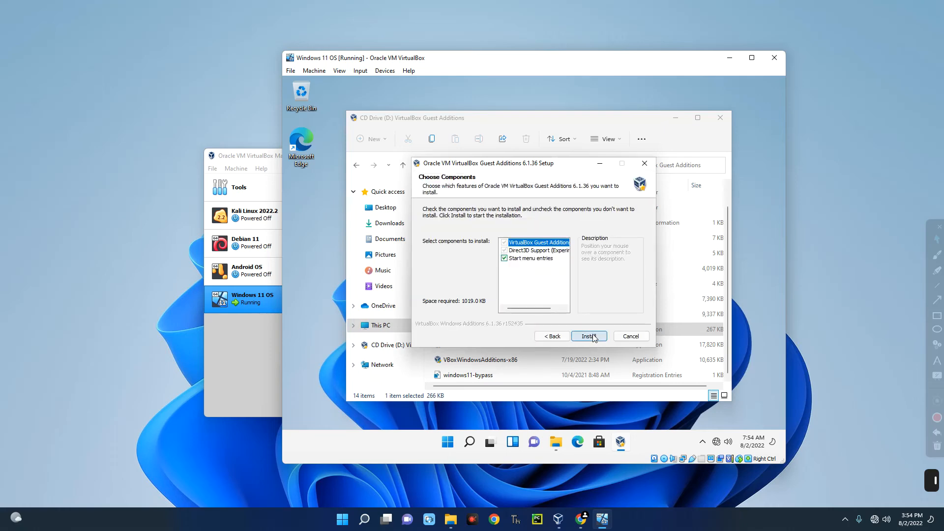
click(593, 337)
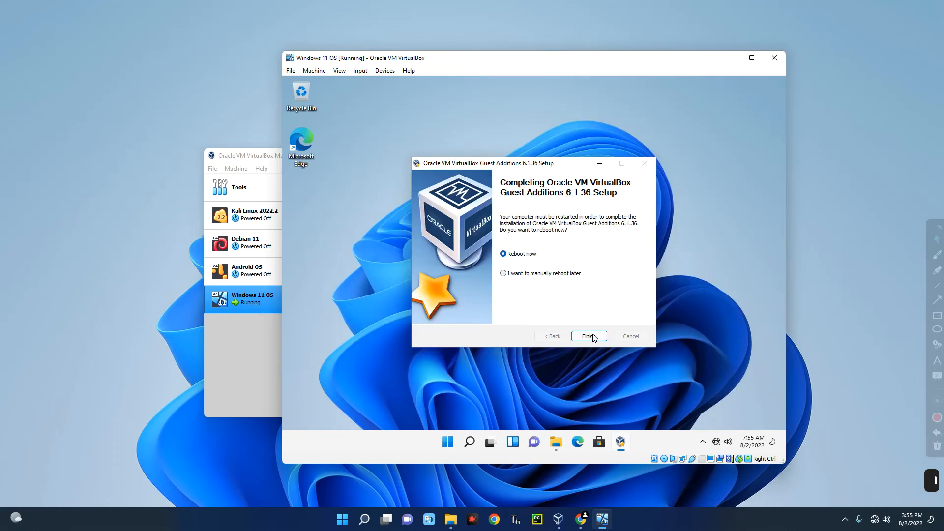
click(594, 337)
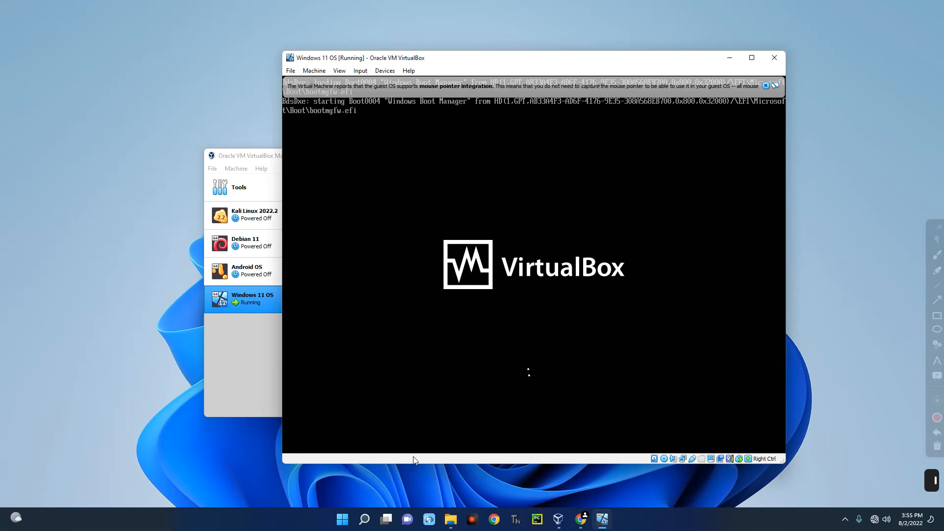
- Delete the Win11_English_x64v1 ISO from the host's Downloads folder and minimize Explorer
click(451, 519)
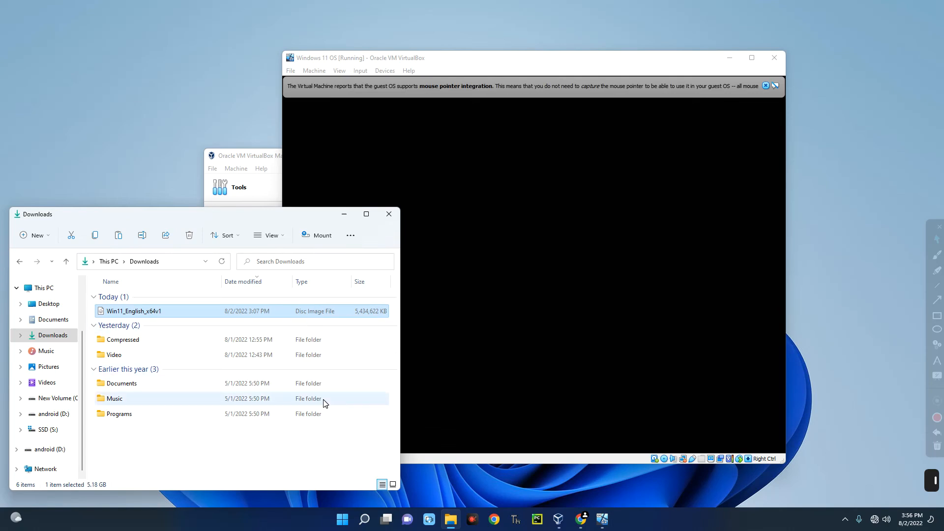
key(Delete)
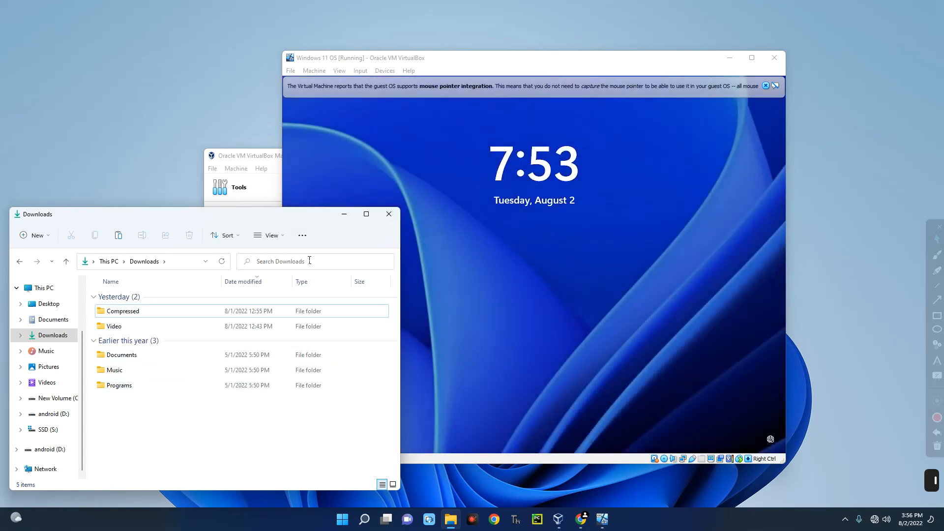
click(343, 213)
- Dismiss the guest's lock screen and sign back into the Windows 11 account
click(569, 201)
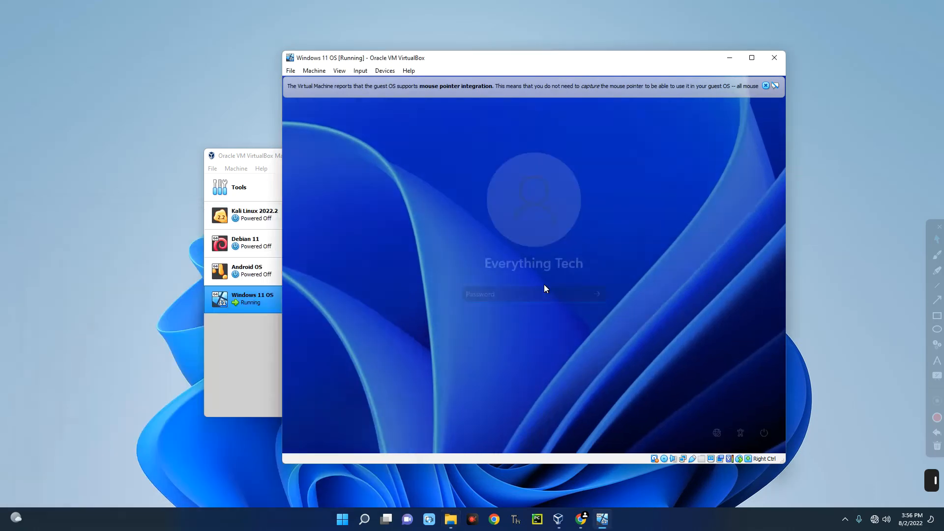
key(Return)
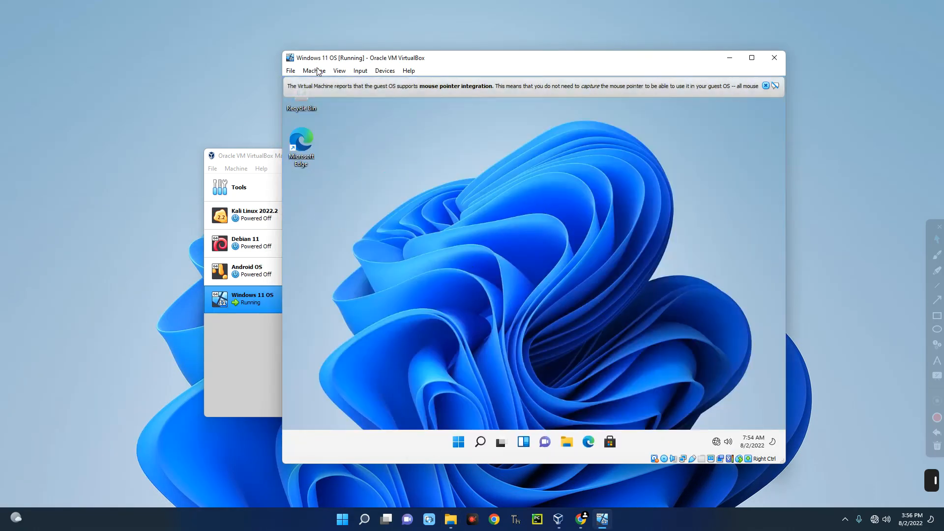
click(291, 71)
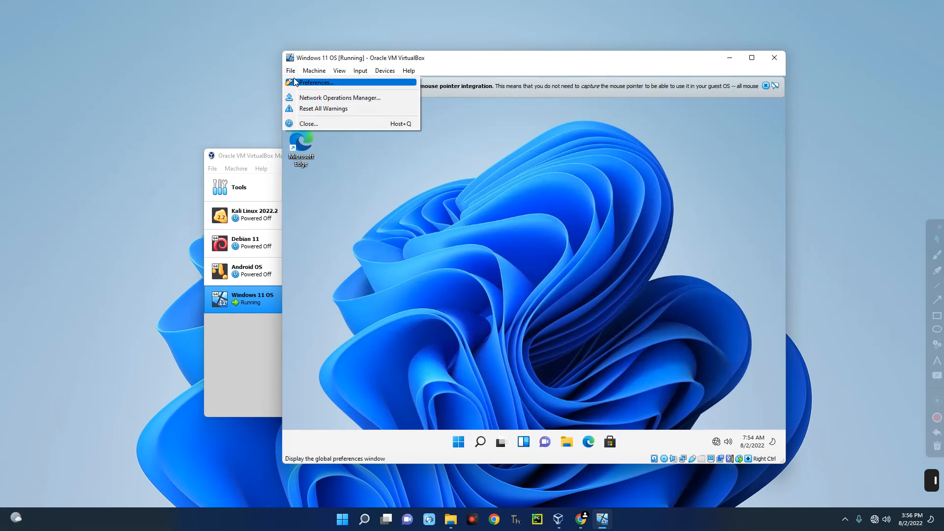
- In VirtualBox Preferences > Display, set Maximum Guest Screen Size to Hint
click(296, 82)
click(424, 230)
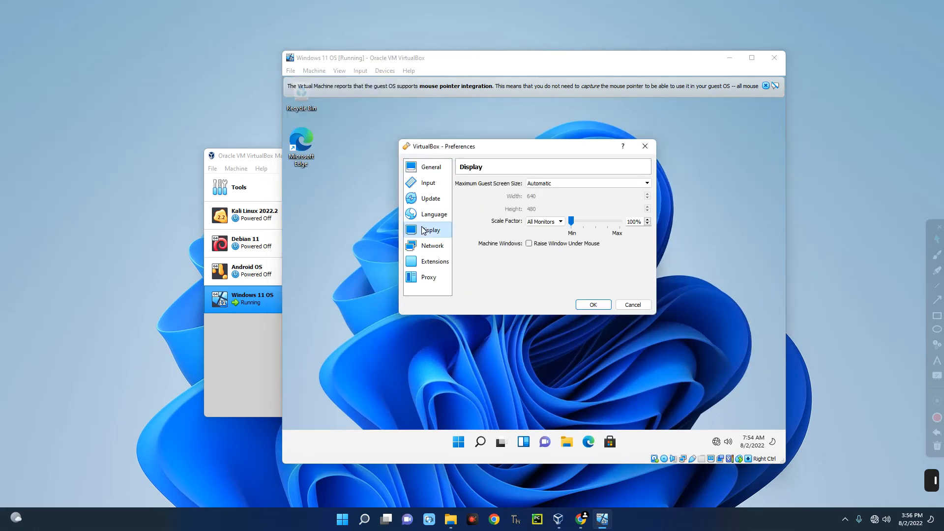
click(556, 182)
click(545, 204)
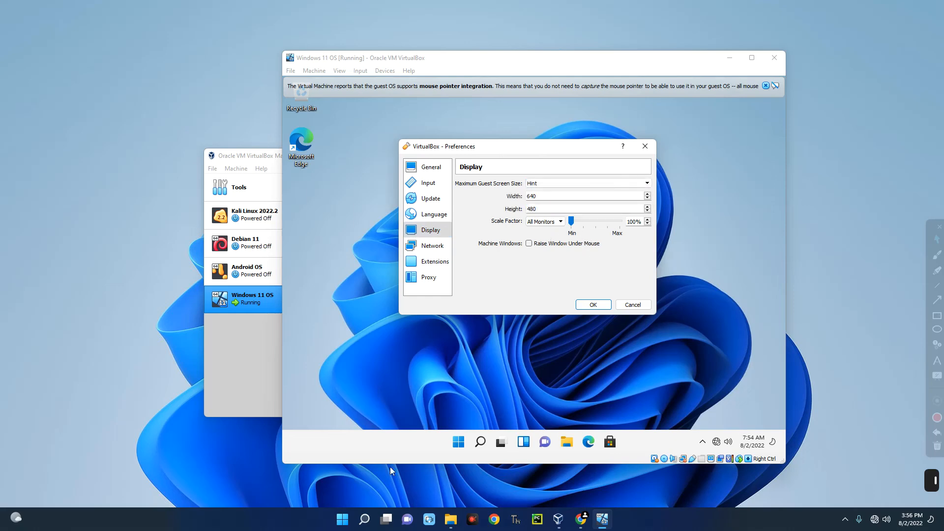
click(365, 519)
- Open the host's Settings > System > Display page to check its 1920 × 1080 resolution
text(settings)
click(358, 246)
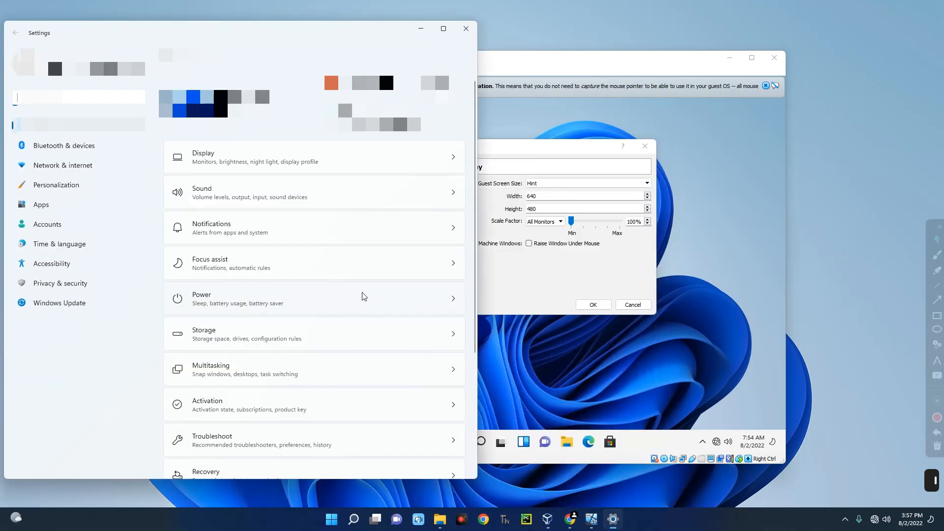
click(249, 160)
click(208, 158)
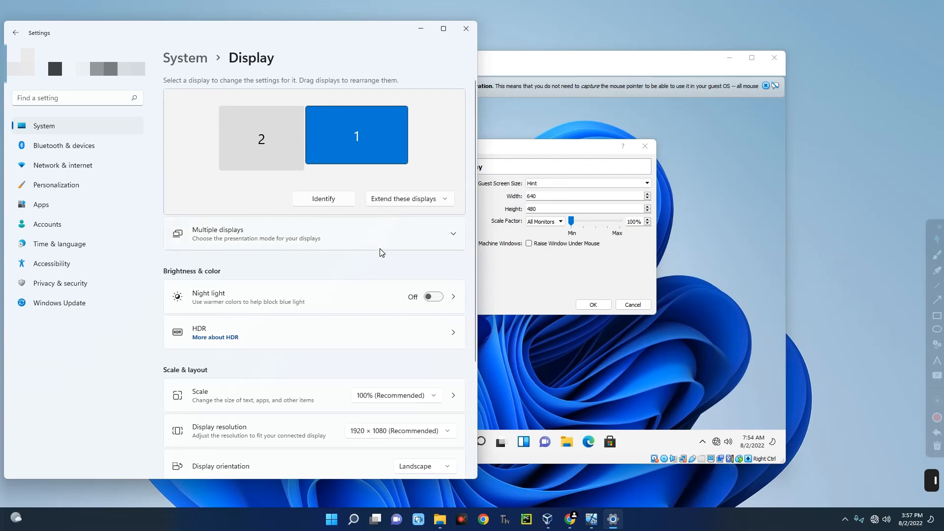
scroll(333, 331, down, 2)
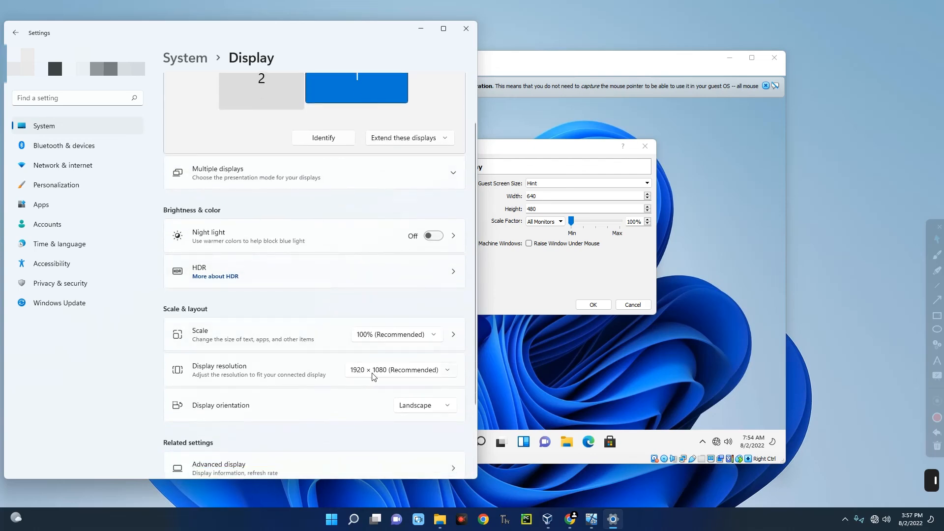
click(526, 217)
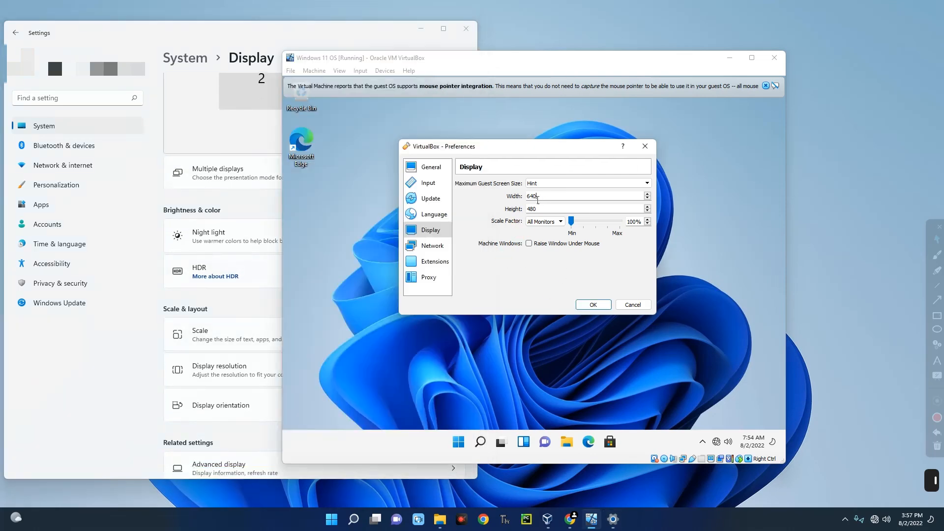
- Enter Width 1920 and Height 1080 for the maximum guest screen size and apply
drag(538, 196, 484, 196)
text(1920)
key(Tab)
text(1080)
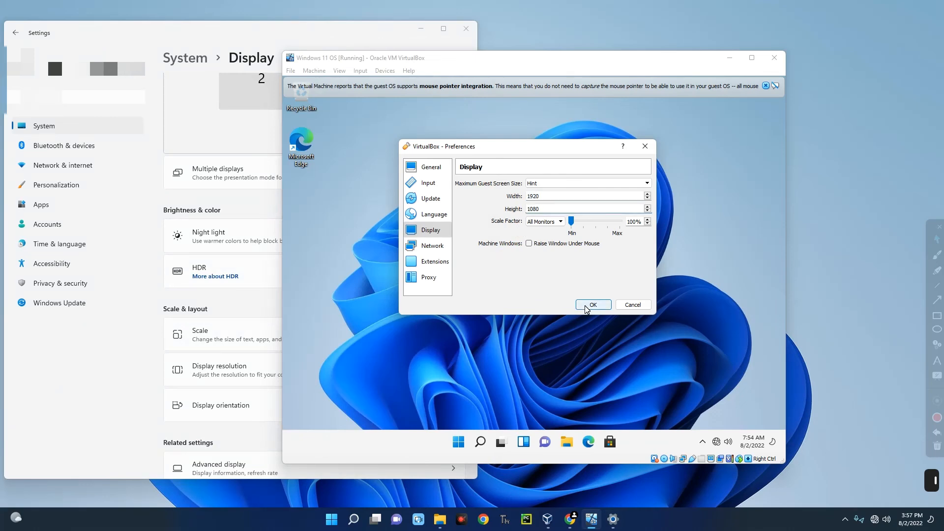
click(590, 305)
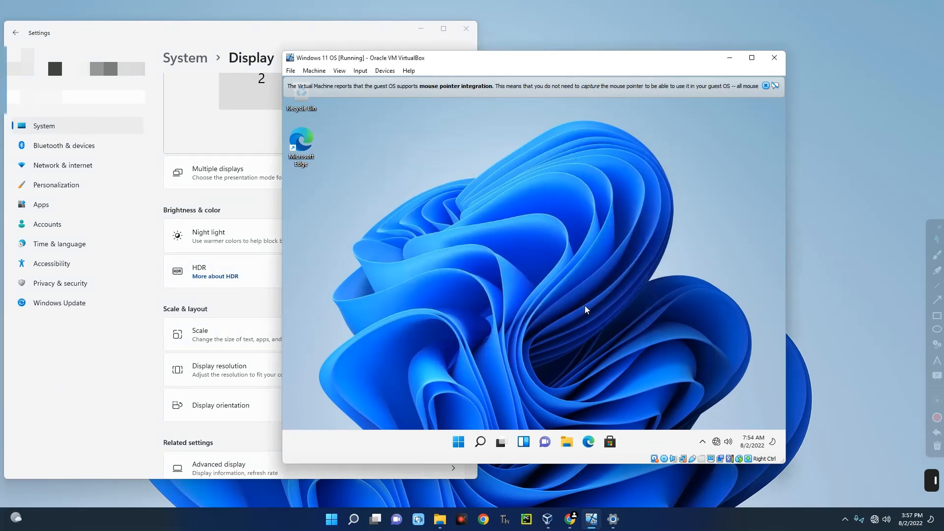
- Maximize the VM window, dismiss the mouse integration notice, check Start, then restore the window
click(752, 58)
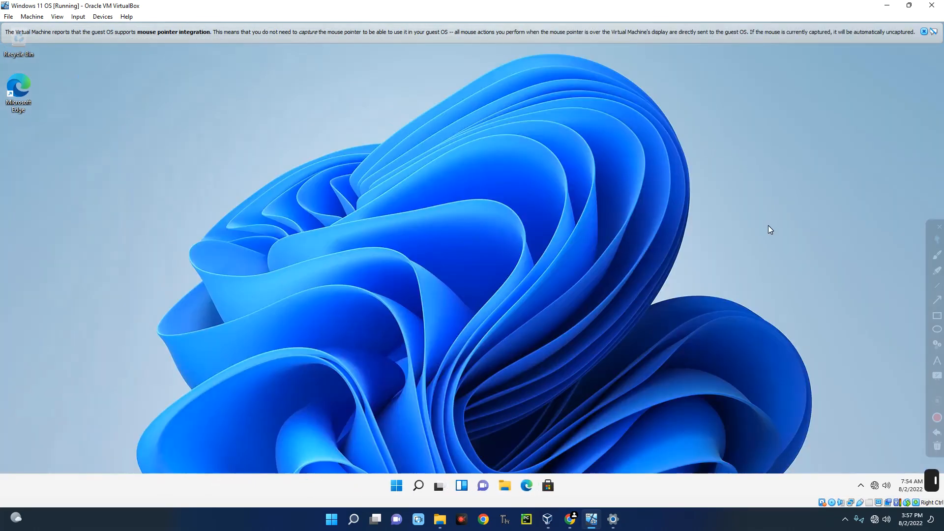
click(923, 32)
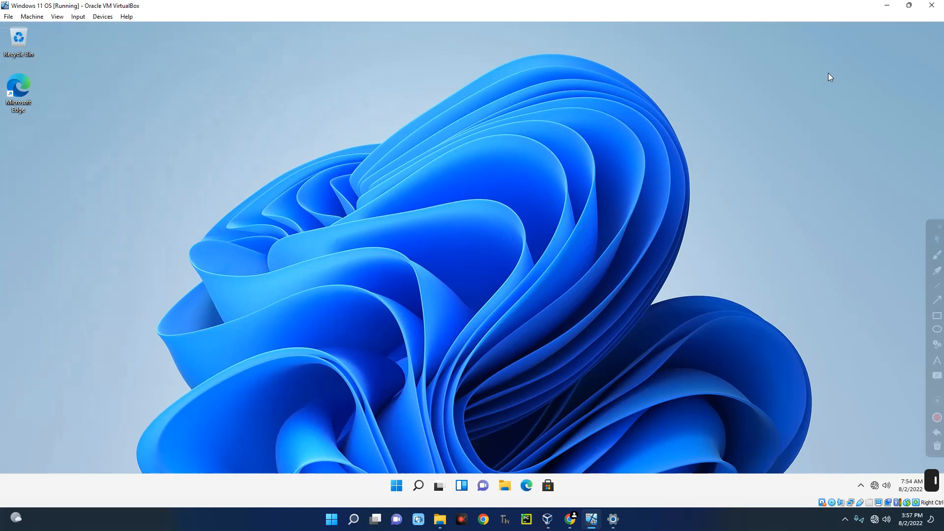
click(398, 486)
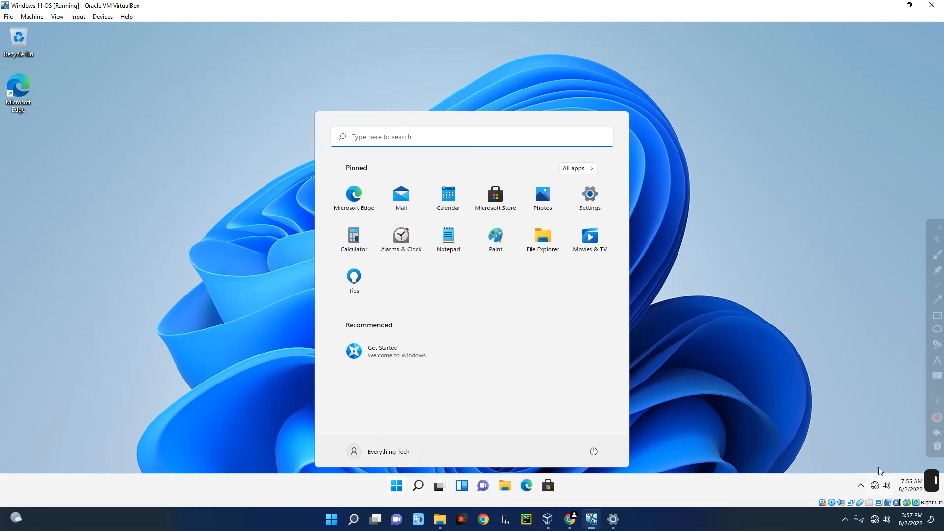
click(845, 332)
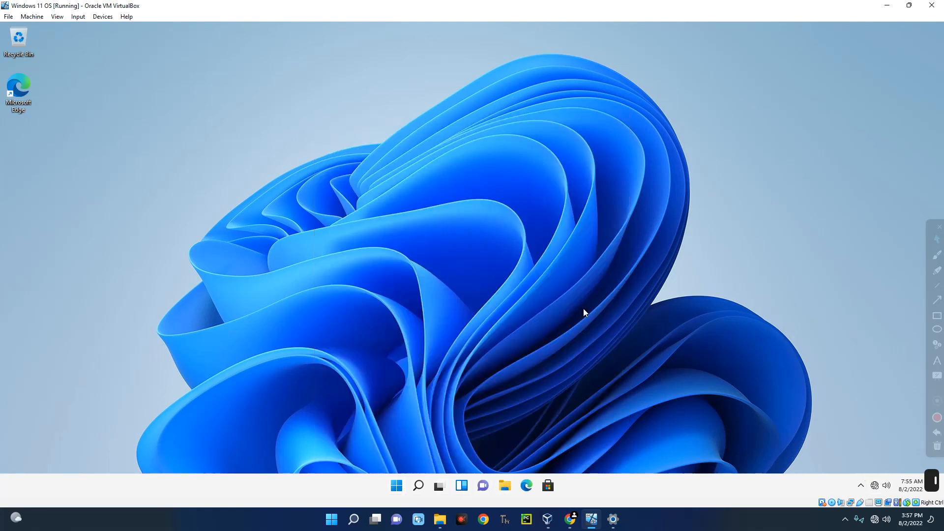
click(908, 6)
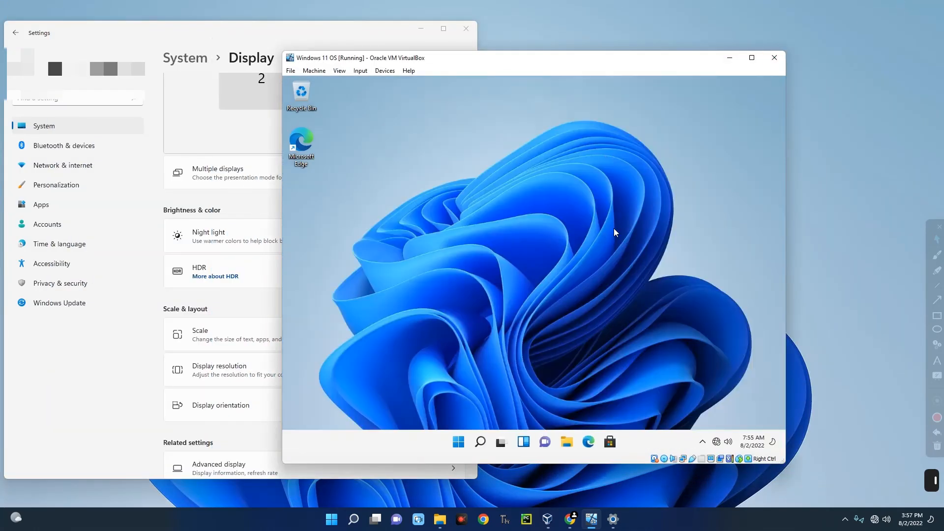
- Close the host Settings window and power off the Windows 11 virtual machine
click(466, 28)
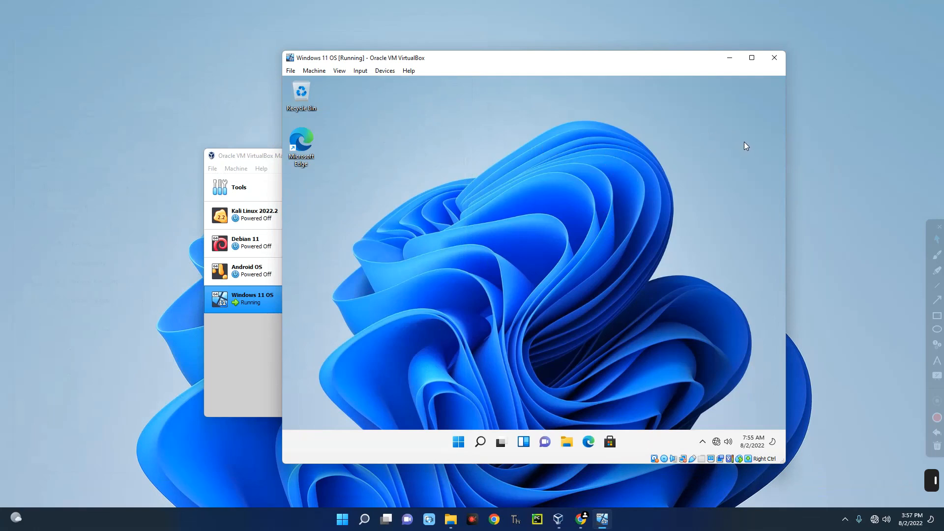
click(775, 59)
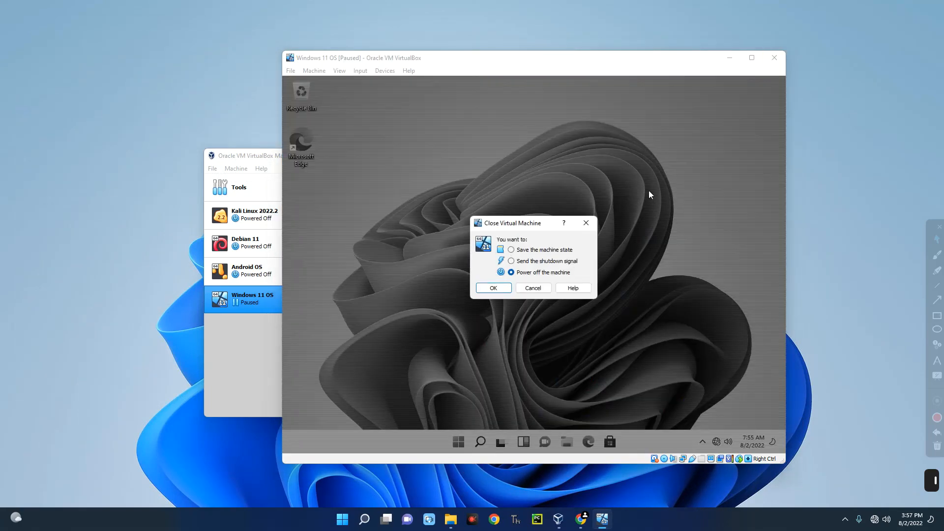
click(491, 288)
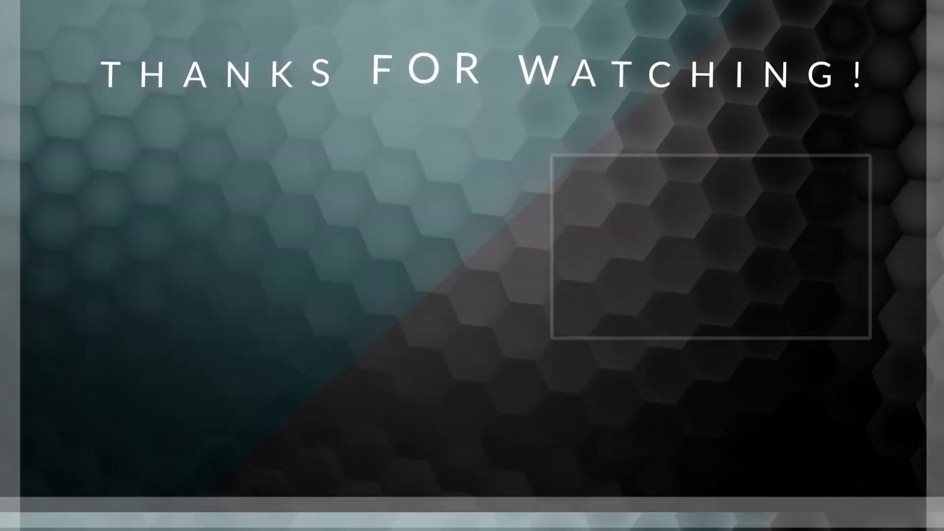